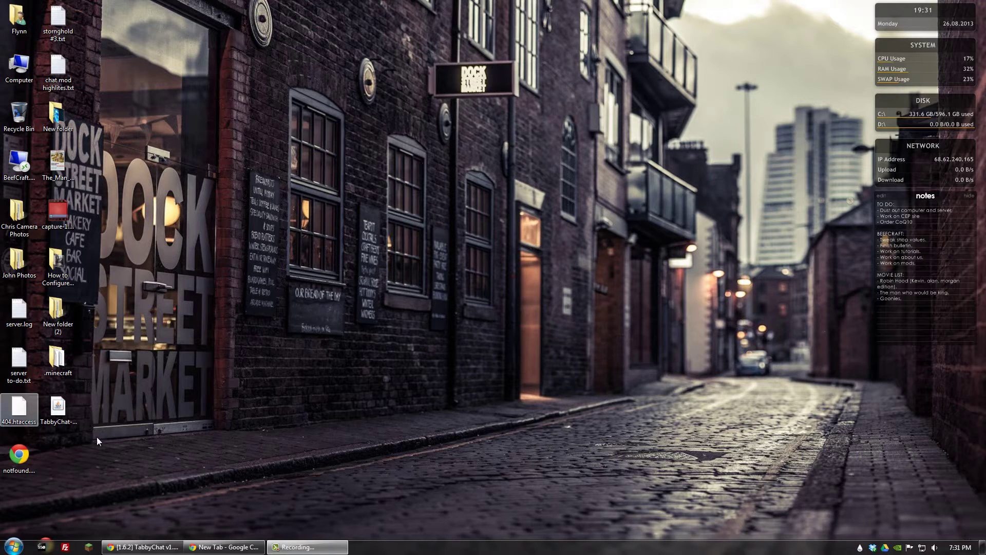
Switch to Google Chrome, search Google for tabbychat and open the Minecraft Forum thread on TabbyChat v1.9.02.
left_click(222, 553)
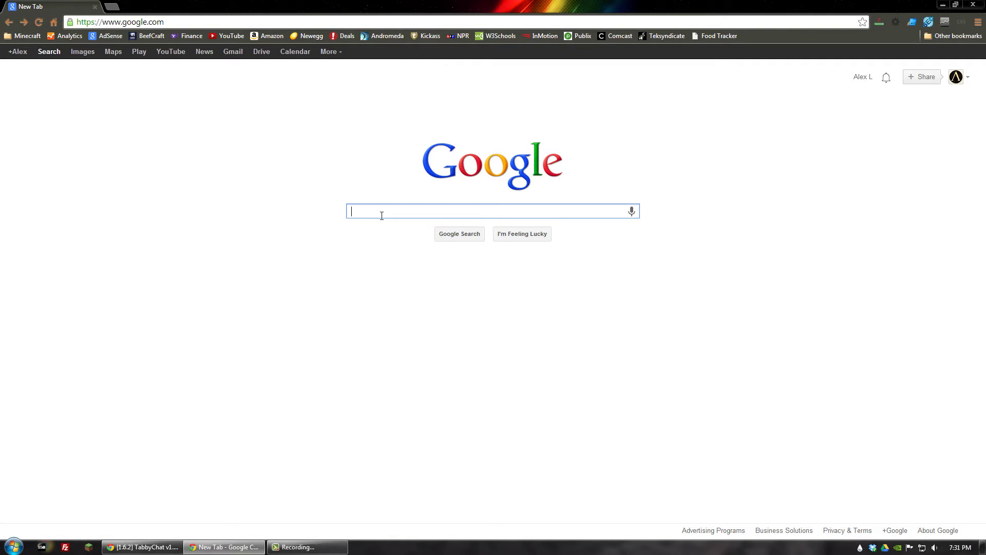
type("tabb")
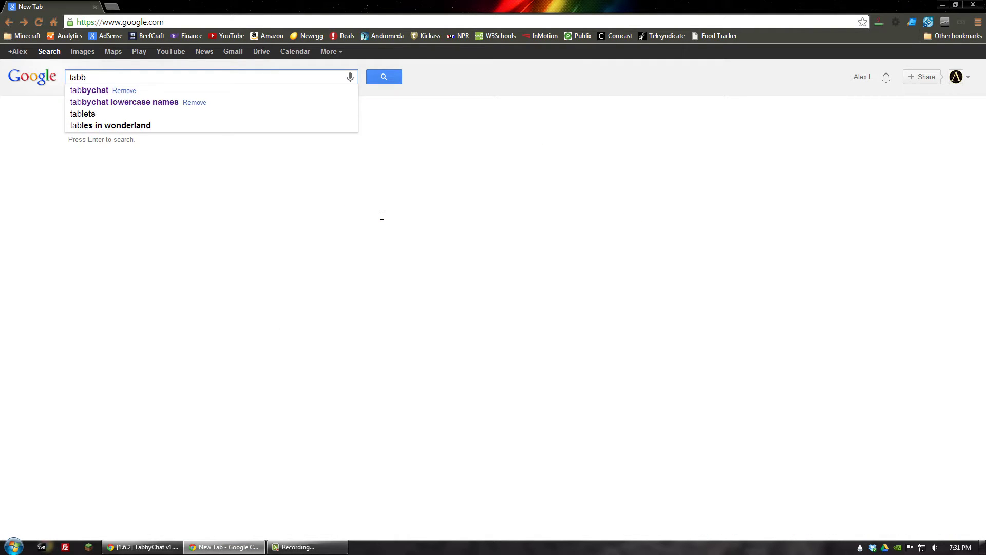
type("ychat")
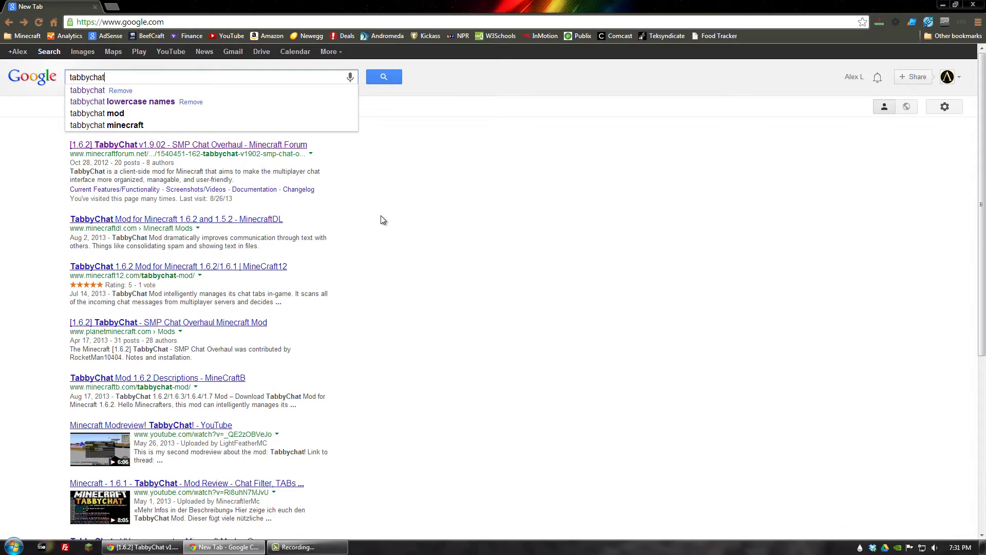
key("Return")
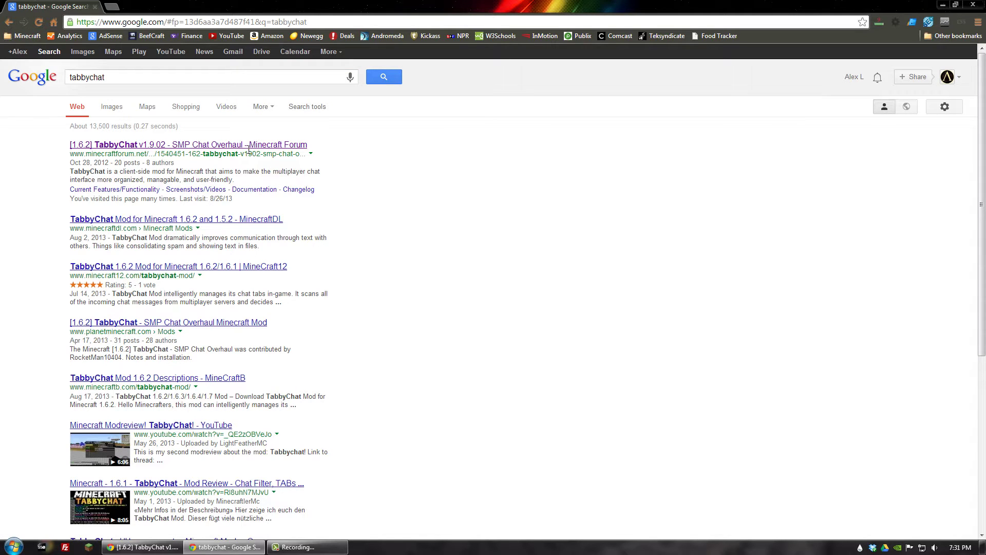
left_click(193, 149)
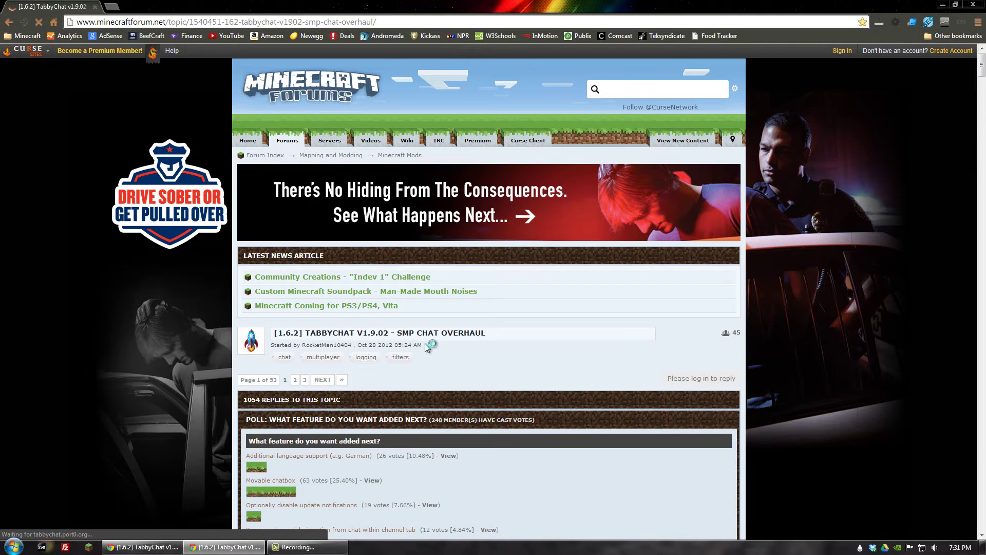
Go to the thread's Downloads section, locate the Standalone/Forge/Modloader link for Minecraft 1.6.2, and return to the desktop.
scroll(424, 344, "down", 4)
scroll(424, 344, "down", 8)
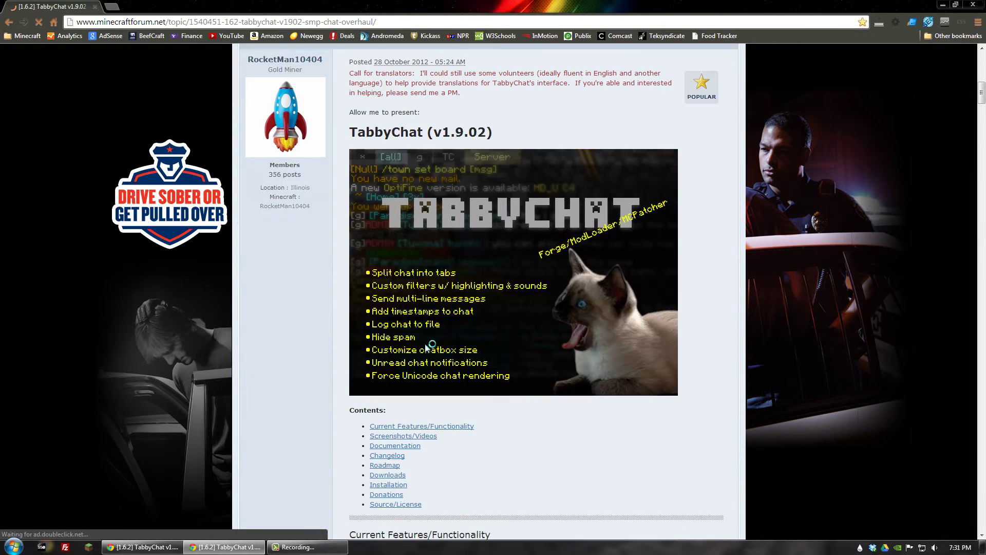
scroll(424, 344, "down", 2)
left_click(385, 310)
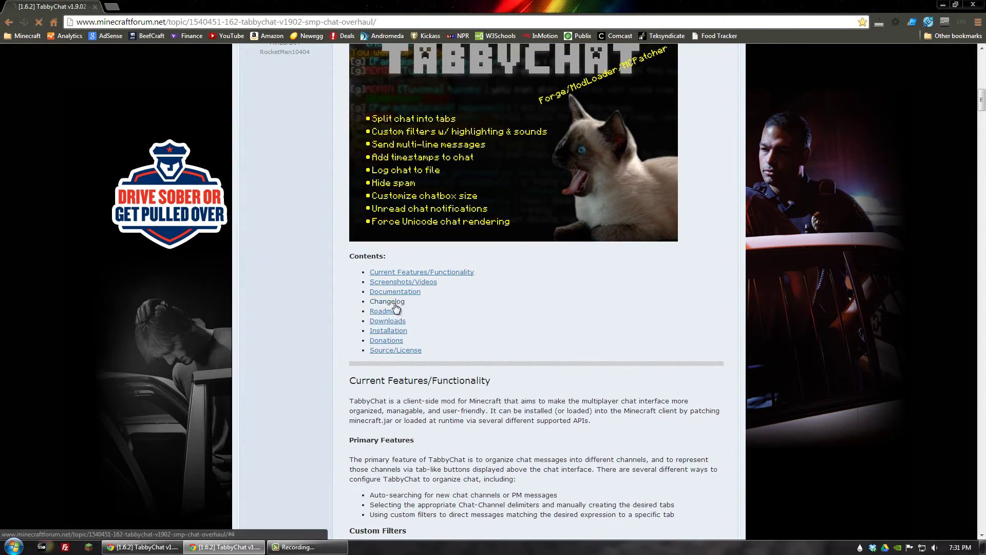
left_click(389, 321)
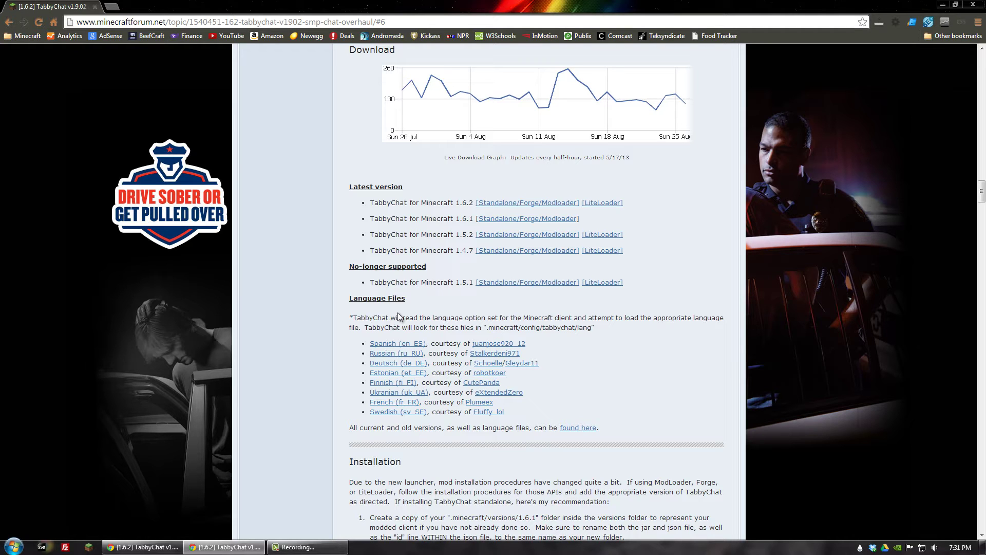
left_click_drag(474, 202, 540, 211)
left_click_drag(458, 203, 475, 204)
left_click(485, 208)
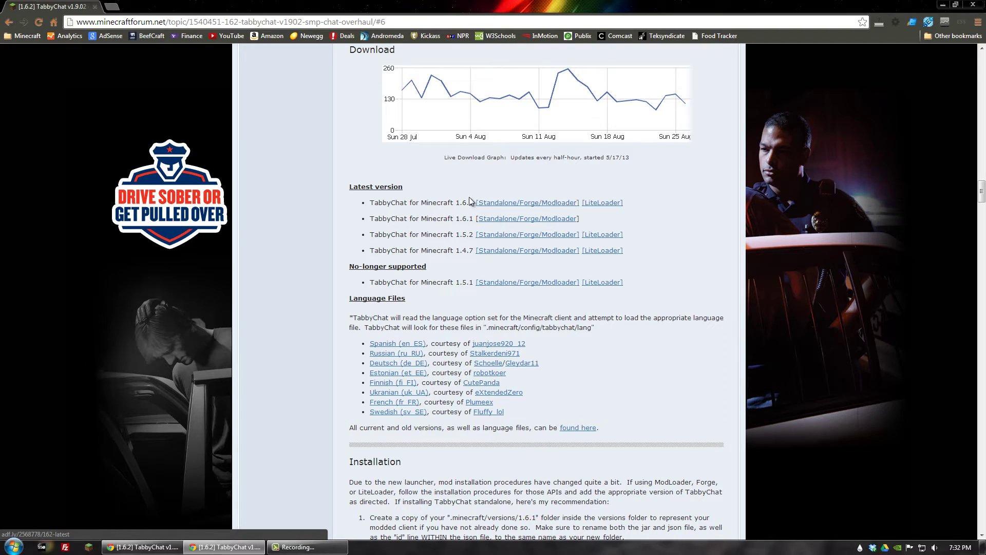
left_click(226, 547)
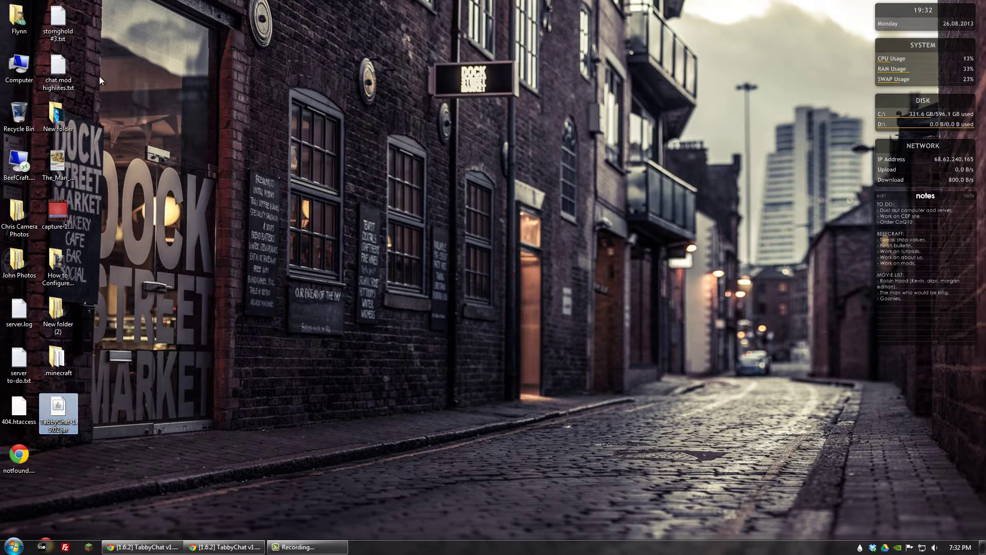
Open the personal user folder from the desktop and shift its window clear of the desktop files.
double_click(18, 21)
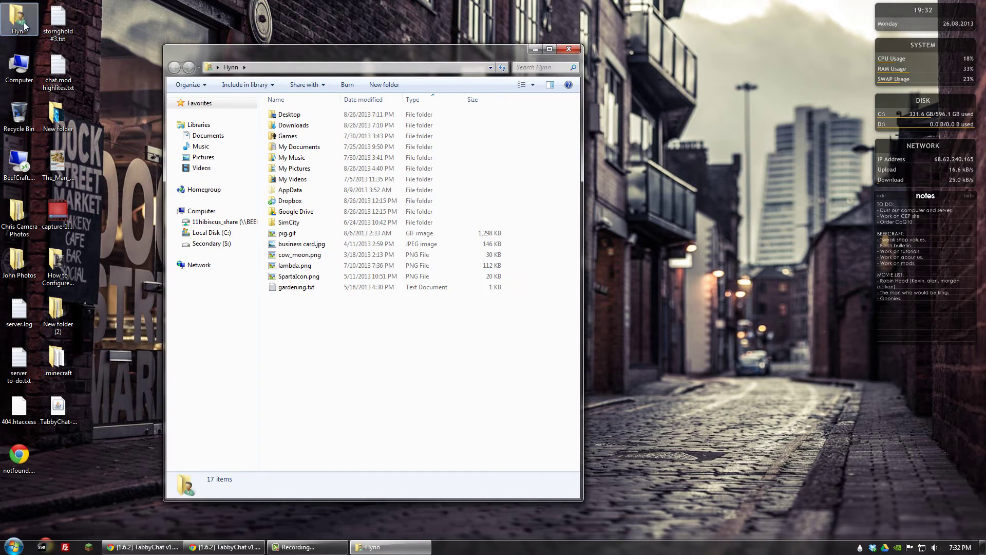
left_click(12, 546)
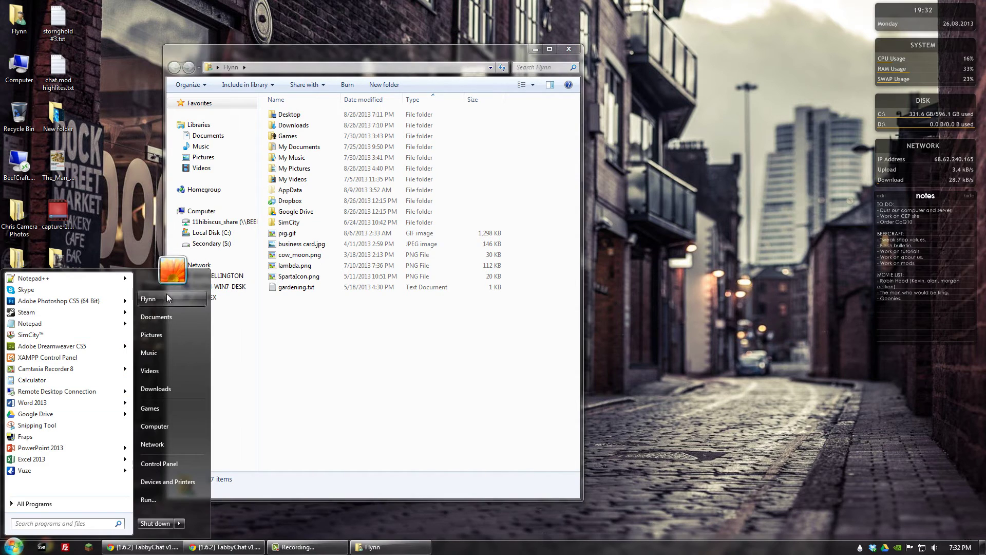
left_click_drag(297, 52, 389, 56)
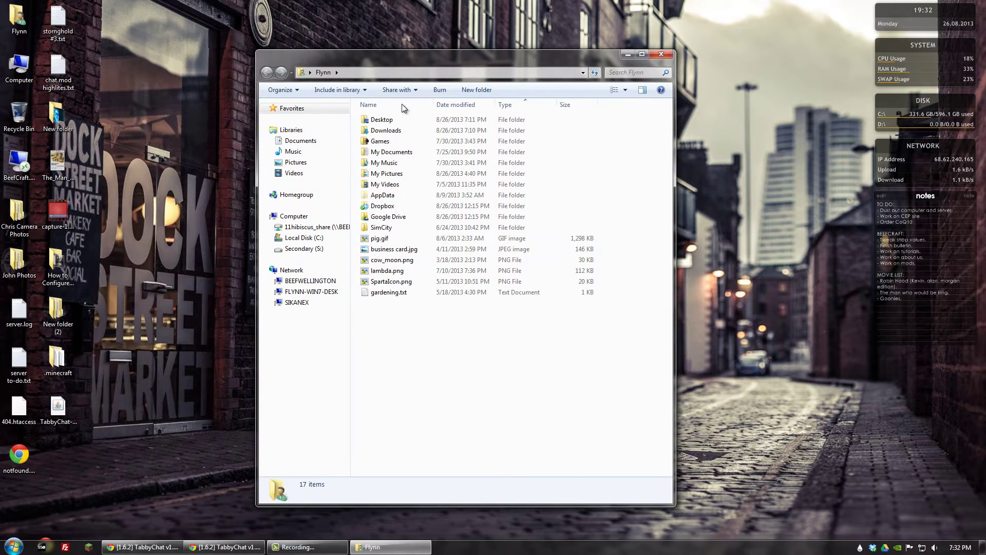
left_click(380, 198)
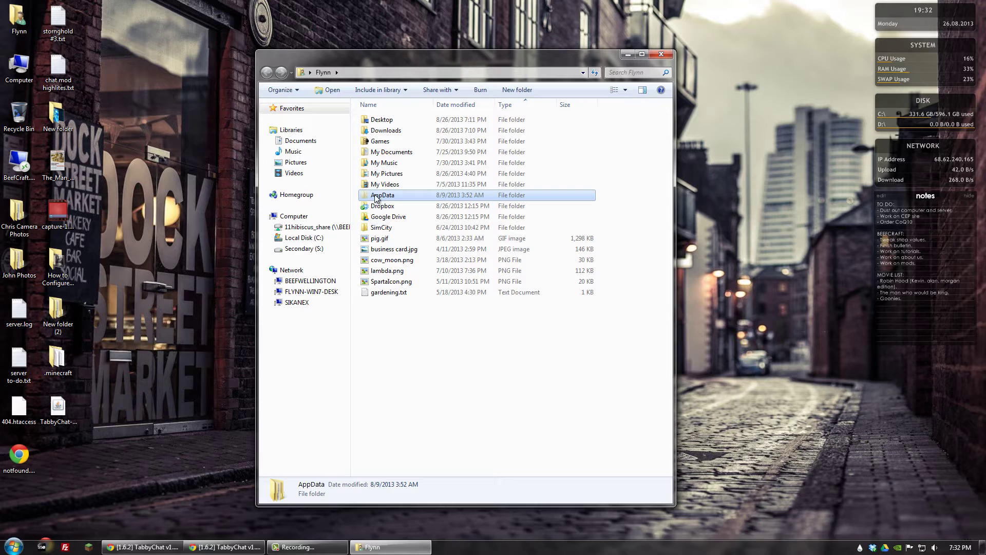
left_click(294, 91)
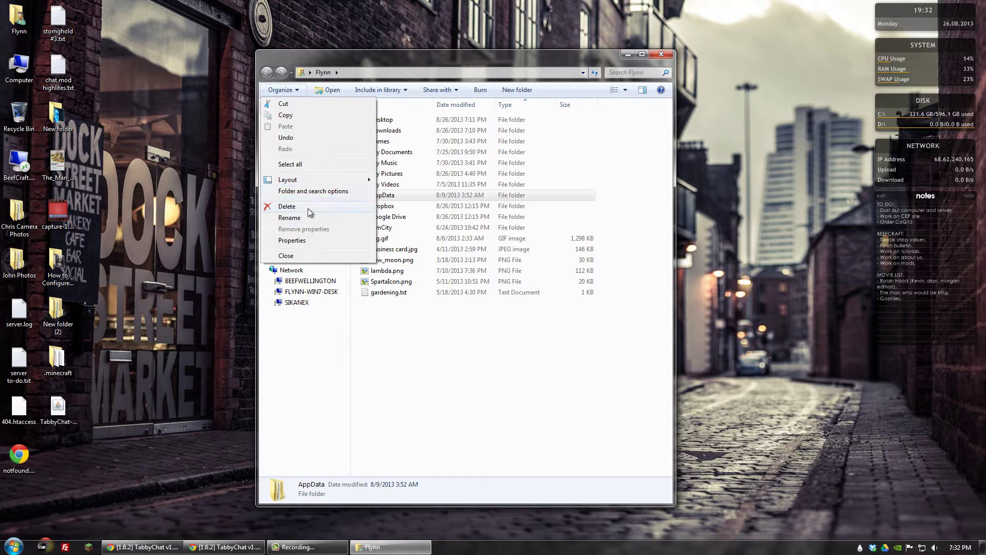
left_click(382, 347)
Search Windows for %appdata% to look up the Roaming folder.
left_click(13, 546)
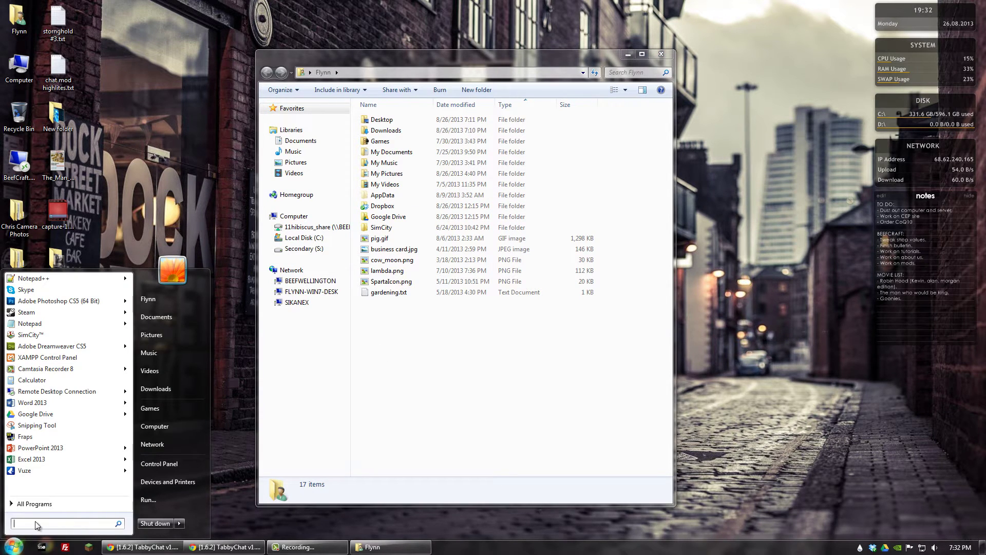
type("%")
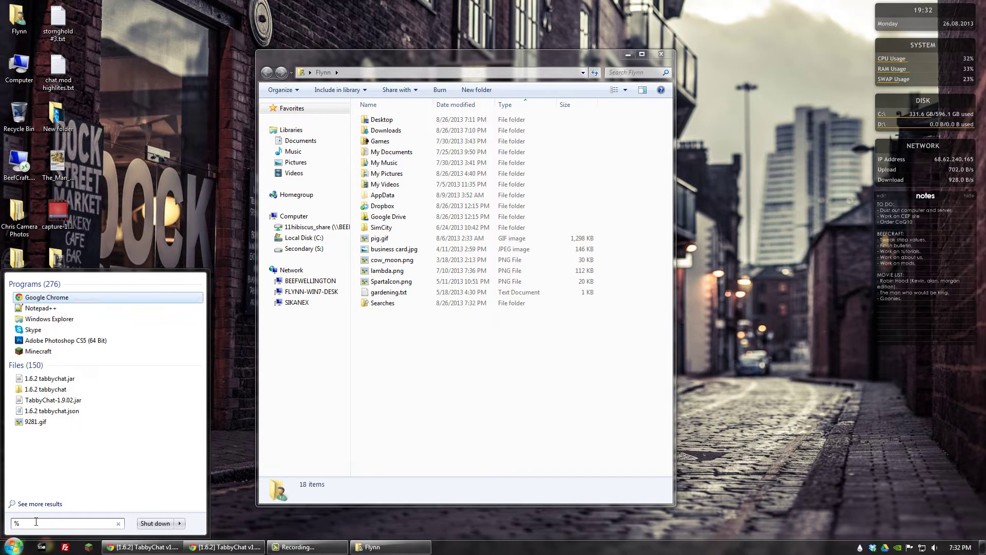
type("appdata%")
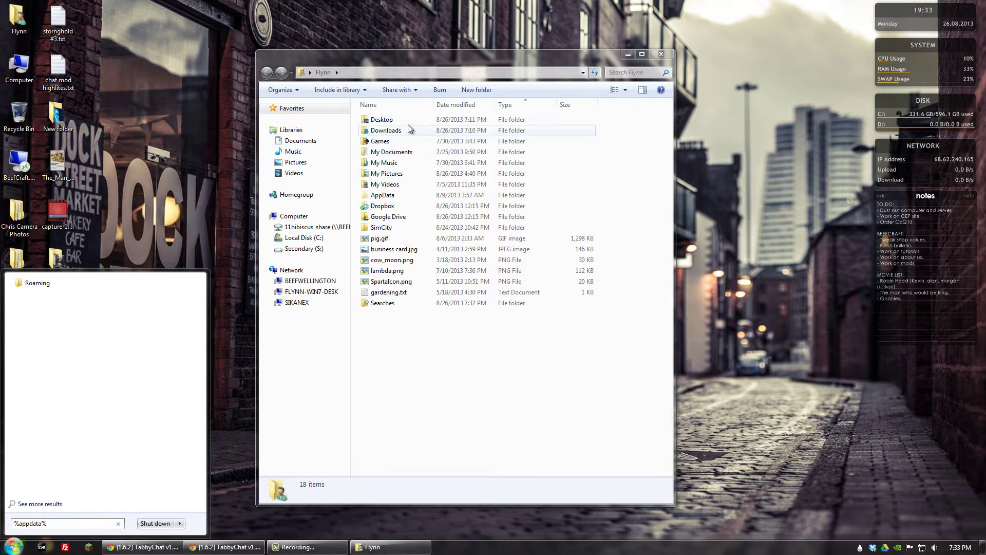
Browse from the user folder through AppData, Roaming and .minecraft into the versions folder.
double_click(382, 195)
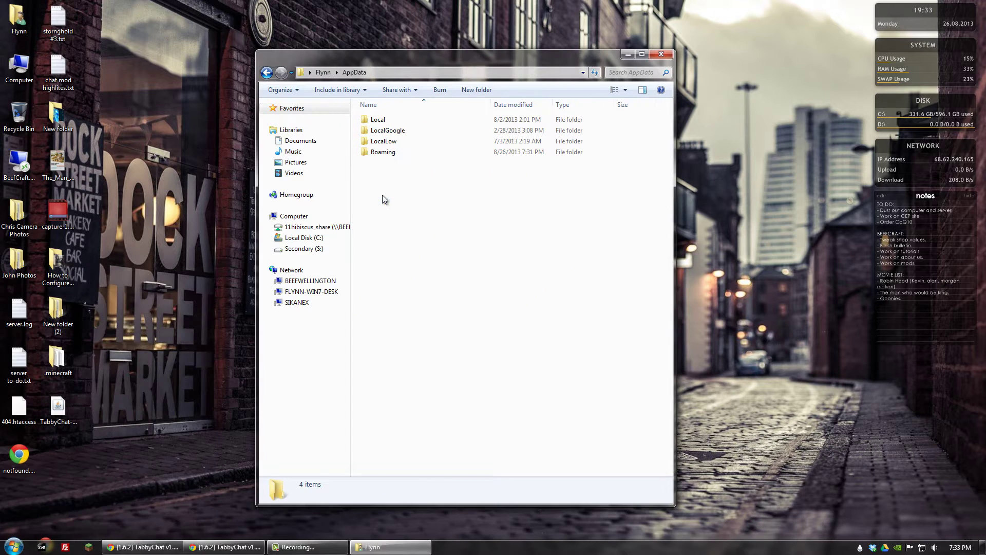
double_click(379, 154)
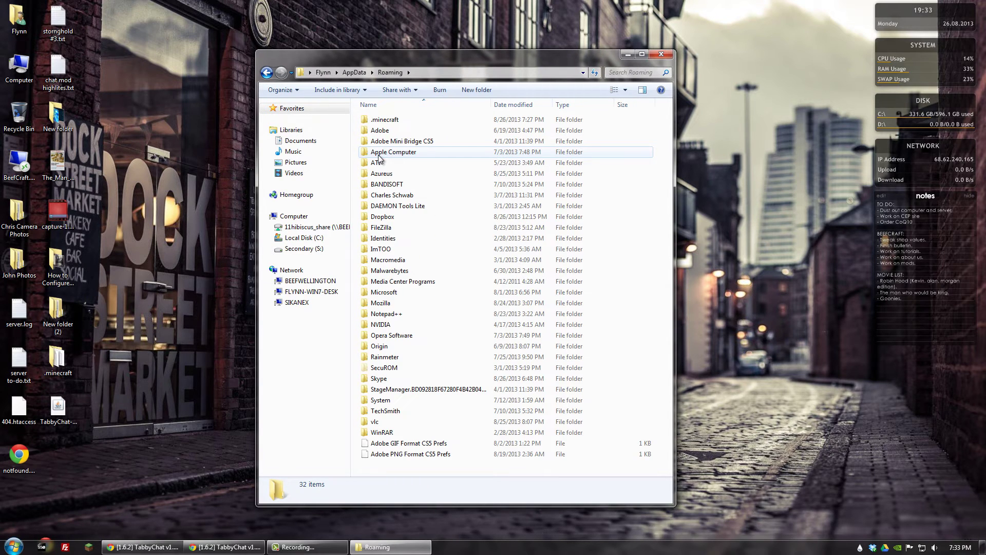
double_click(382, 121)
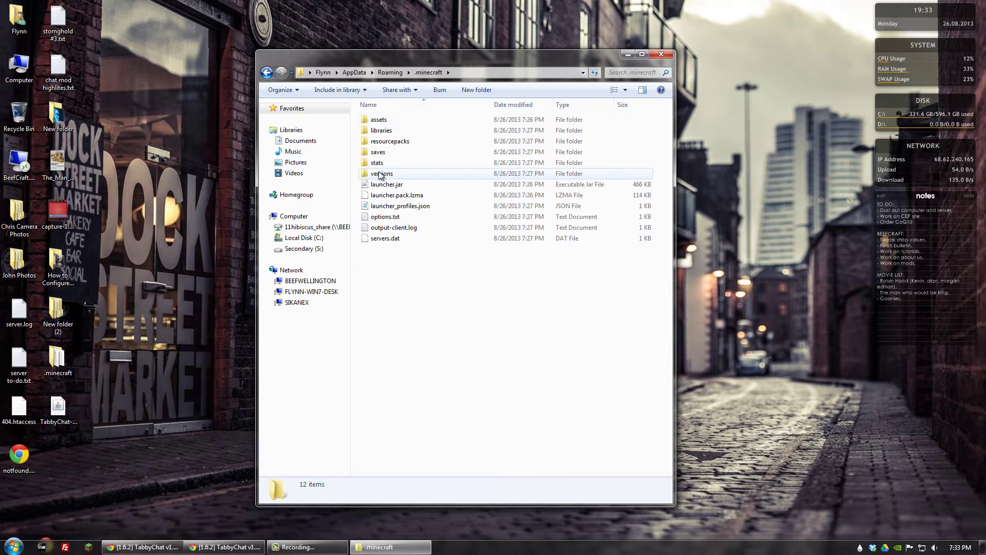
left_click_drag(367, 59, 388, 71)
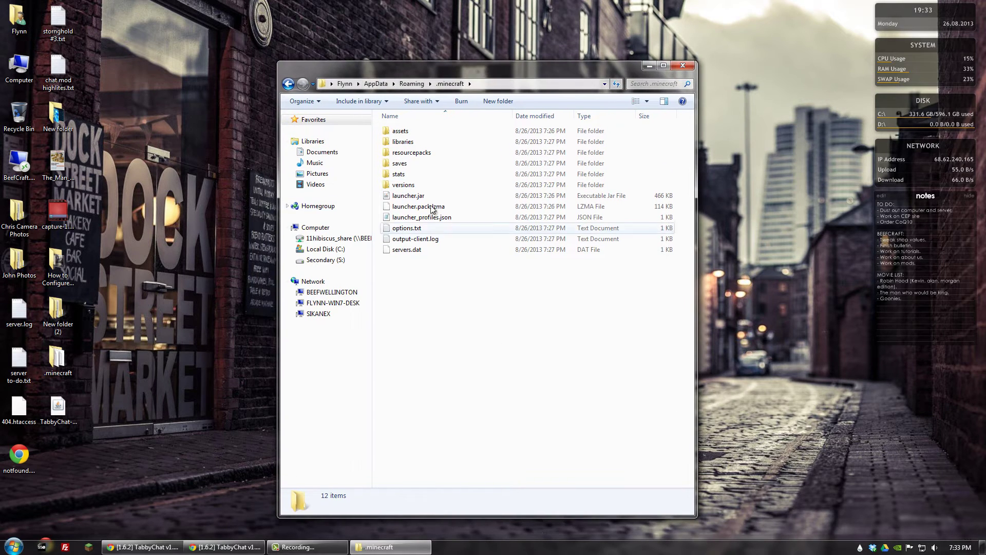
left_click(406, 188)
double_click(405, 187)
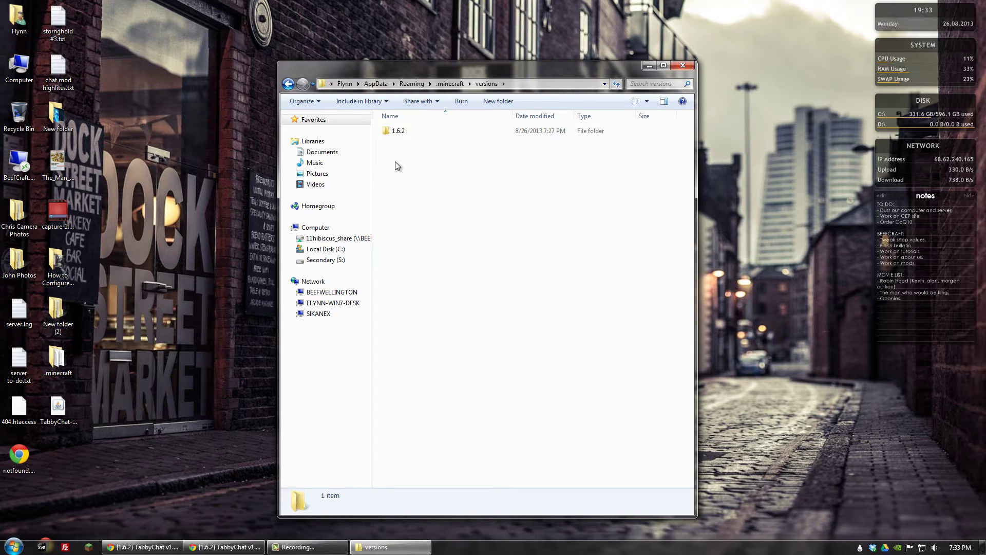
Duplicate the 1.6.2 folder inside versions and rename the copy 1.6.2 tabbychat.
right_click(397, 134)
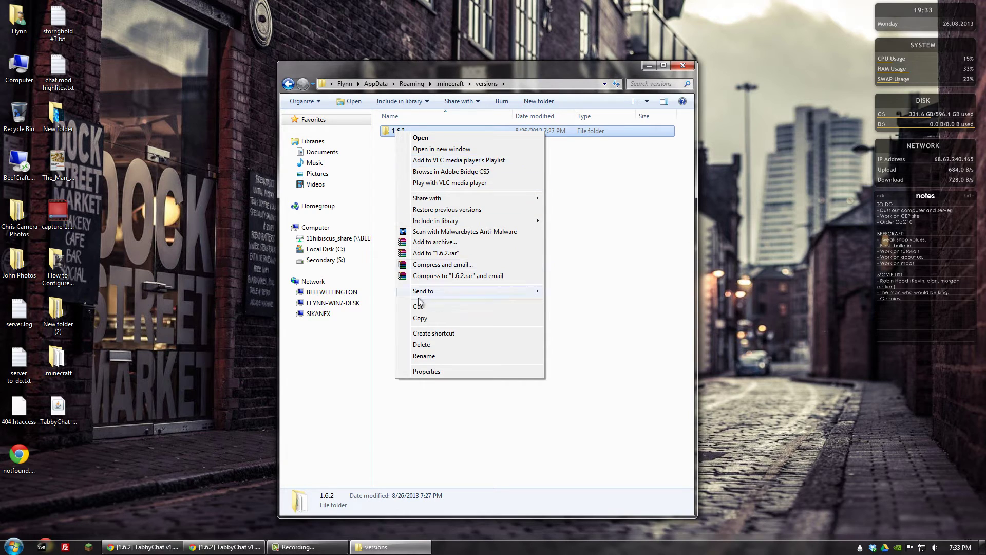
left_click(421, 318)
right_click(399, 159)
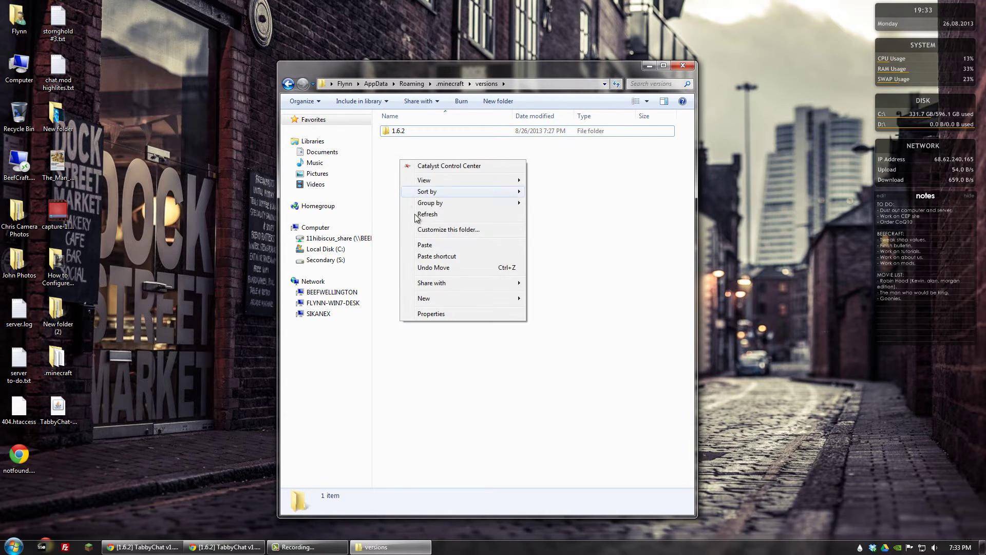
left_click(422, 245)
left_click(412, 142)
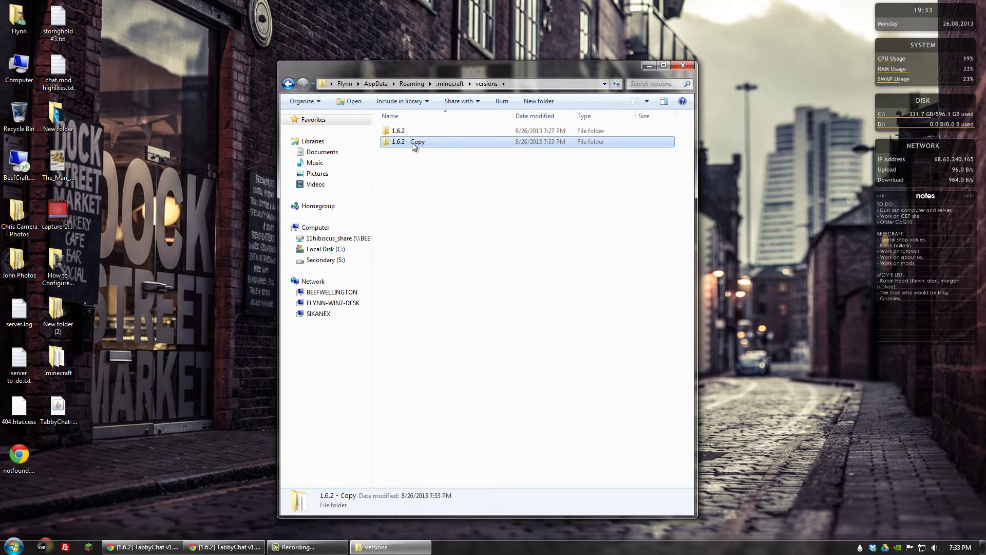
left_click_drag(405, 142, 426, 142)
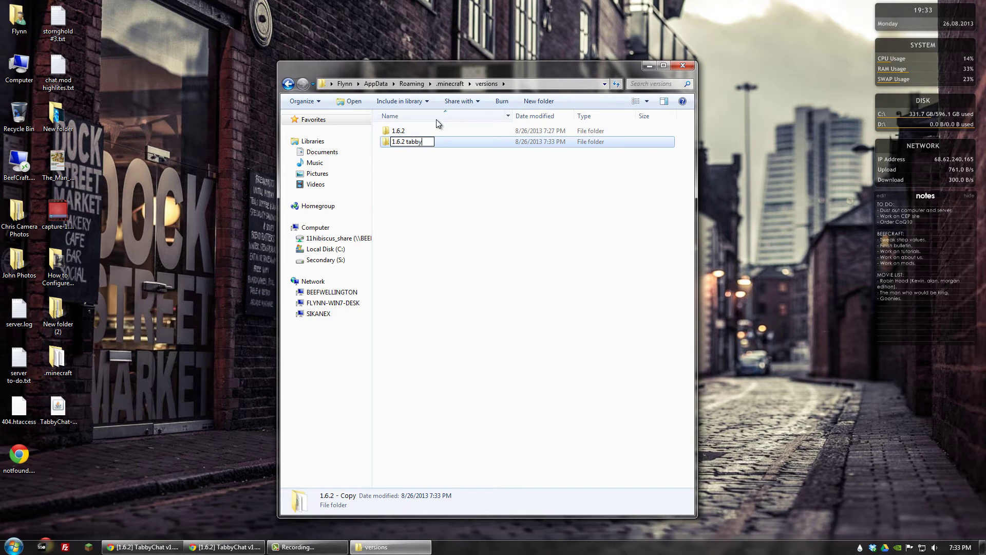
type("tabbychar")
key("Return")
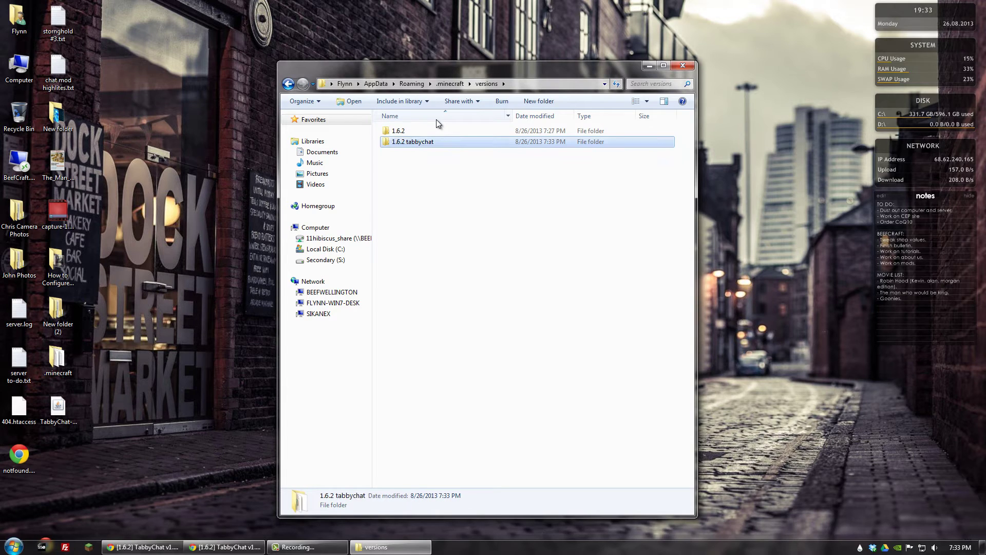
Copy the name text of the 1.6.2 tabbychat folder and open that folder.
left_click(408, 143)
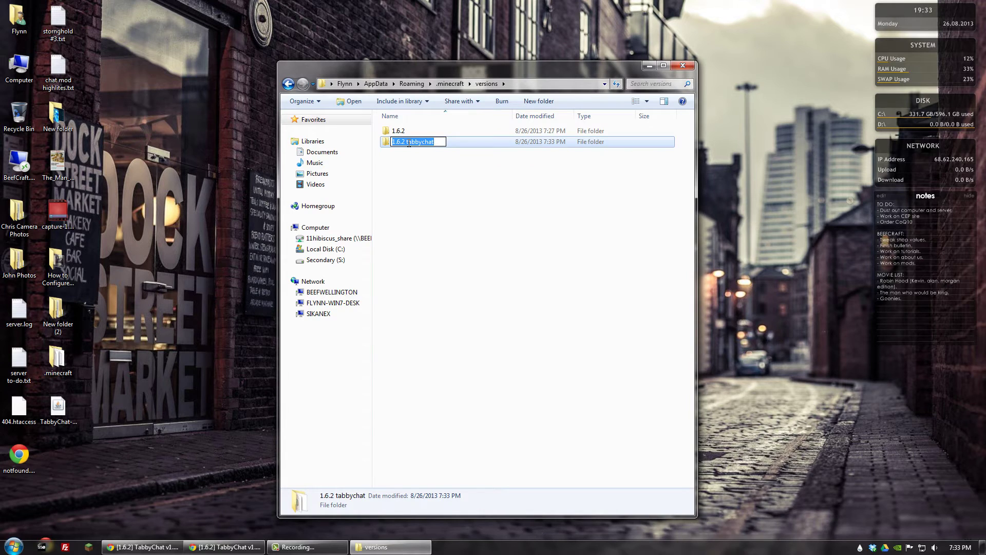
right_click(408, 144)
left_click(427, 177)
left_click(390, 143)
double_click(388, 144)
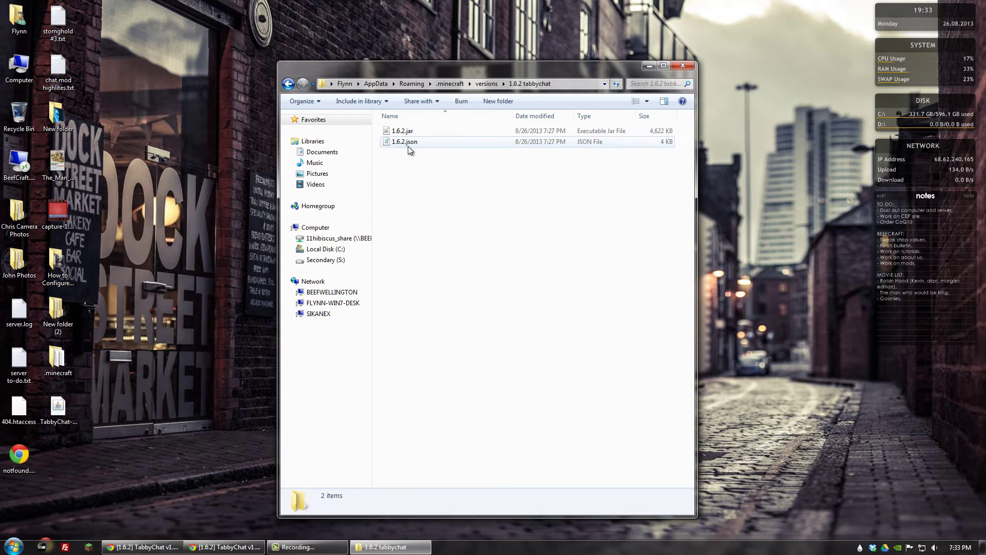
Rename 1.6.2.jar as 1.6.2 tabbychat.jar using the copied folder name.
left_click(398, 134)
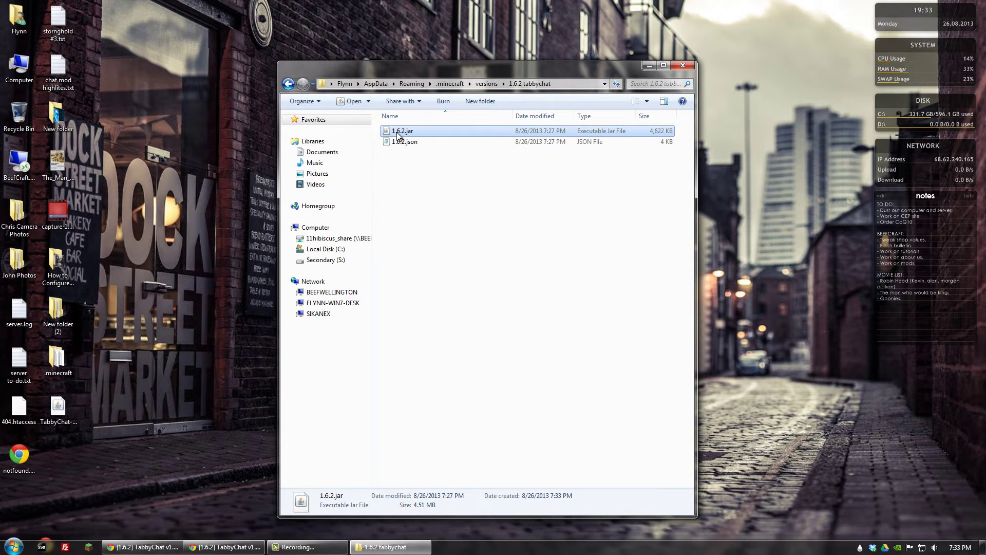
key("F2")
right_click(398, 133)
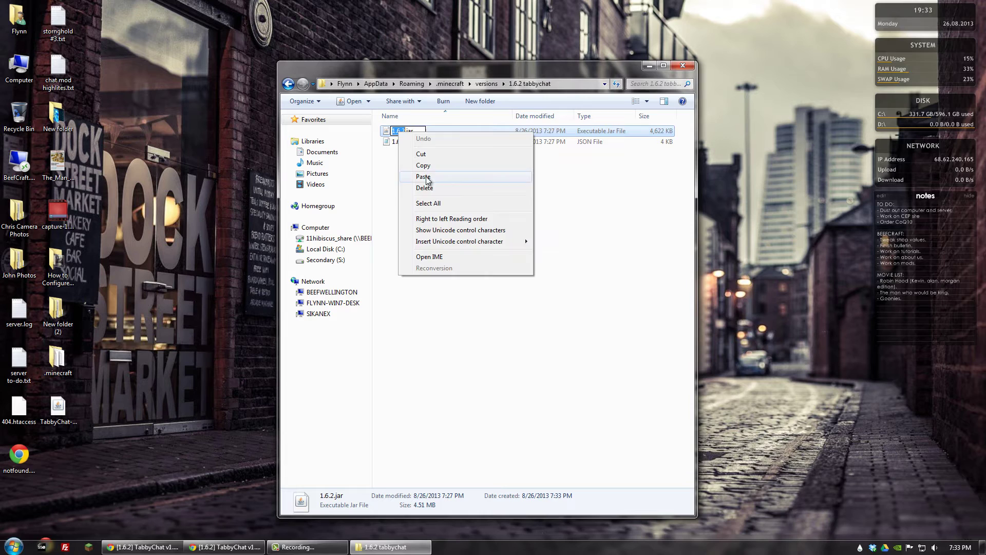
left_click(411, 178)
Rename 1.6.2.json as 1.6.2 tabbychat.json using the copied folder name.
left_click(401, 144)
key("F2")
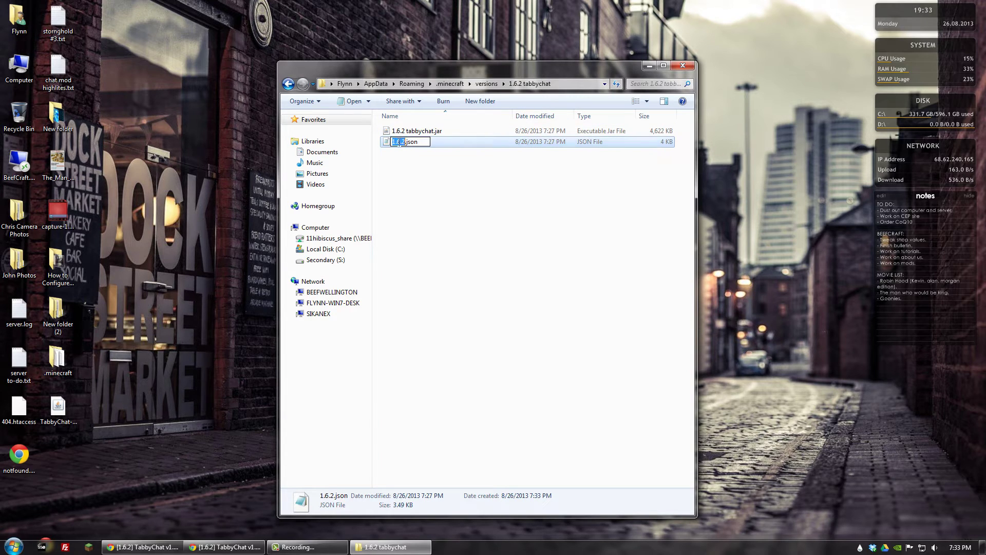
right_click(400, 143)
left_click(423, 186)
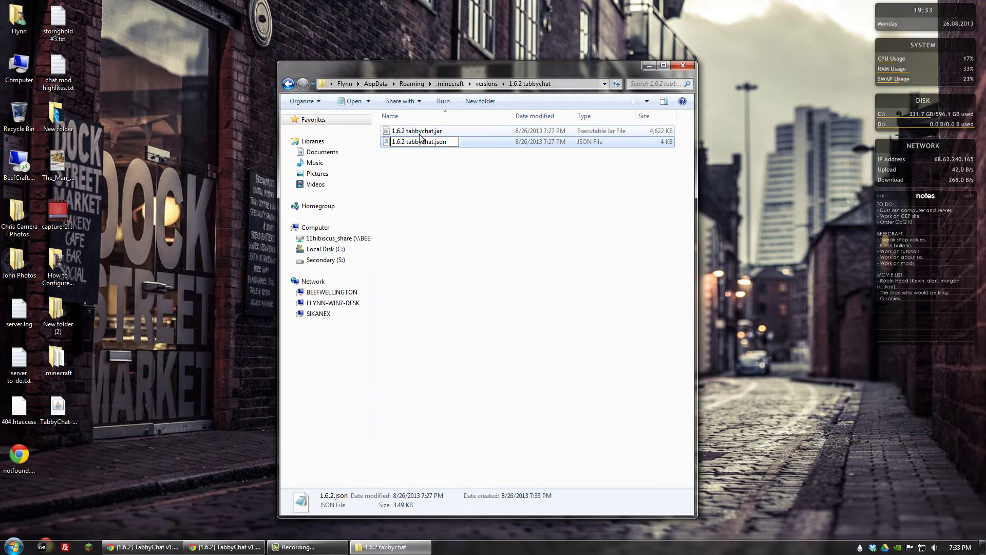
left_click(431, 177)
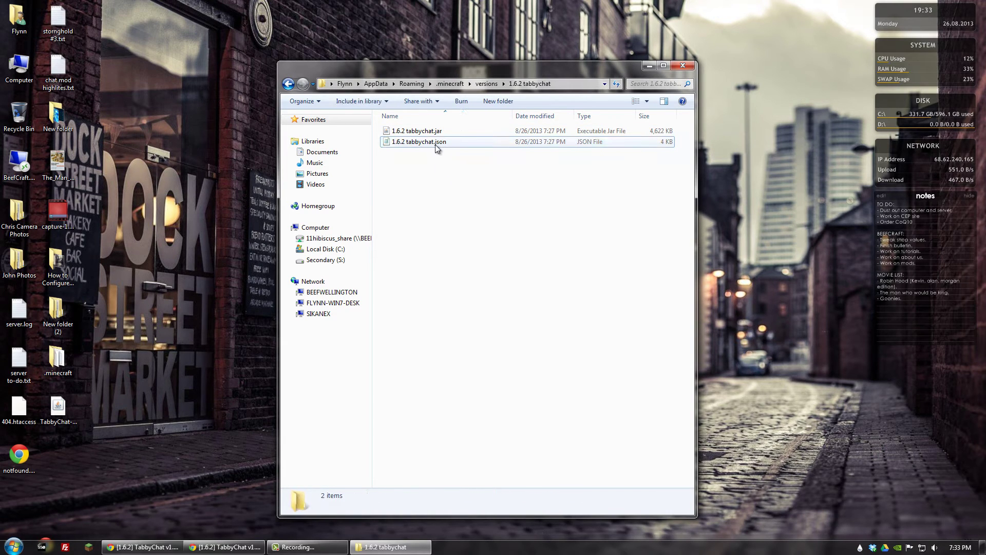
Open 1.6.2 tabbychat.json in Notepad++ and replace its id value with the copied text 1.6.2 tabbychat.
right_click(406, 142)
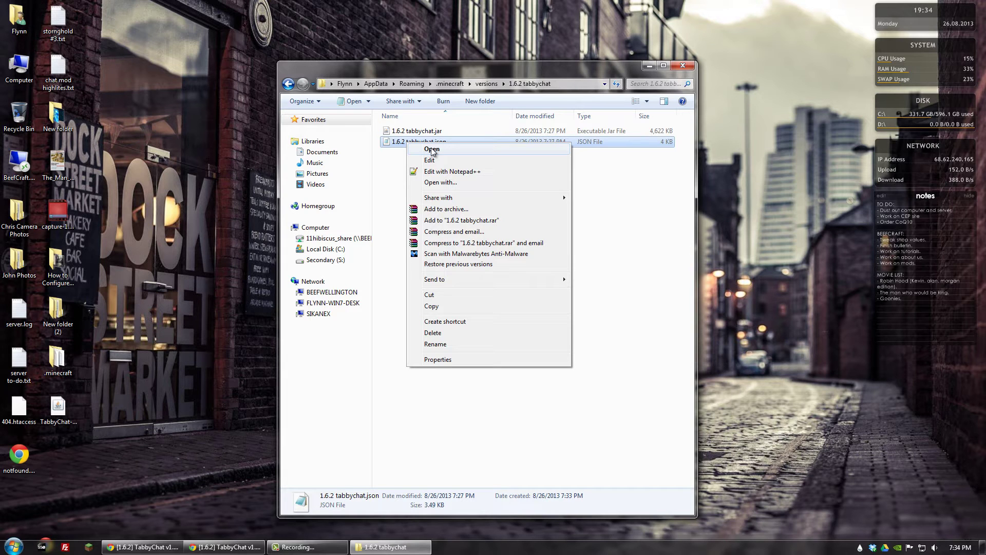
left_click(469, 173)
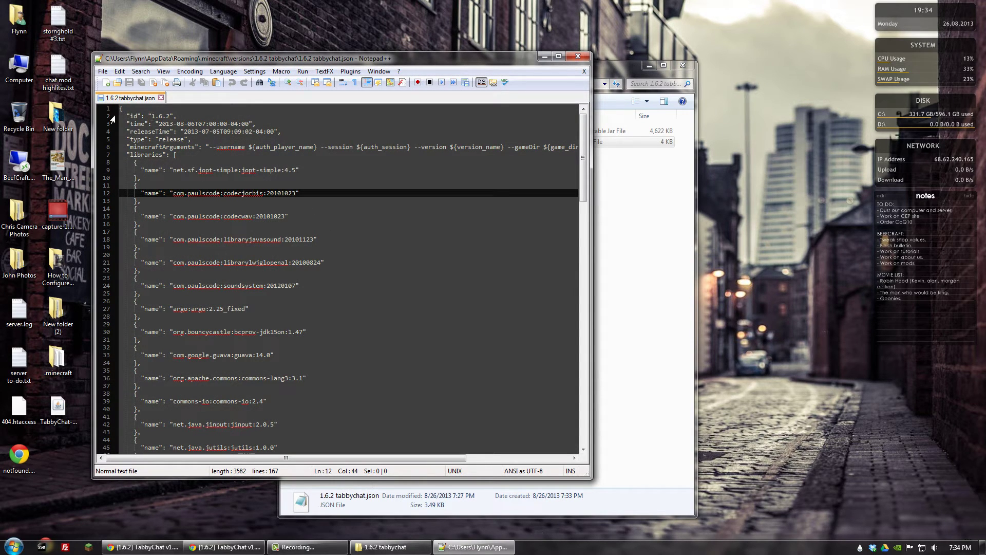
left_click(133, 116)
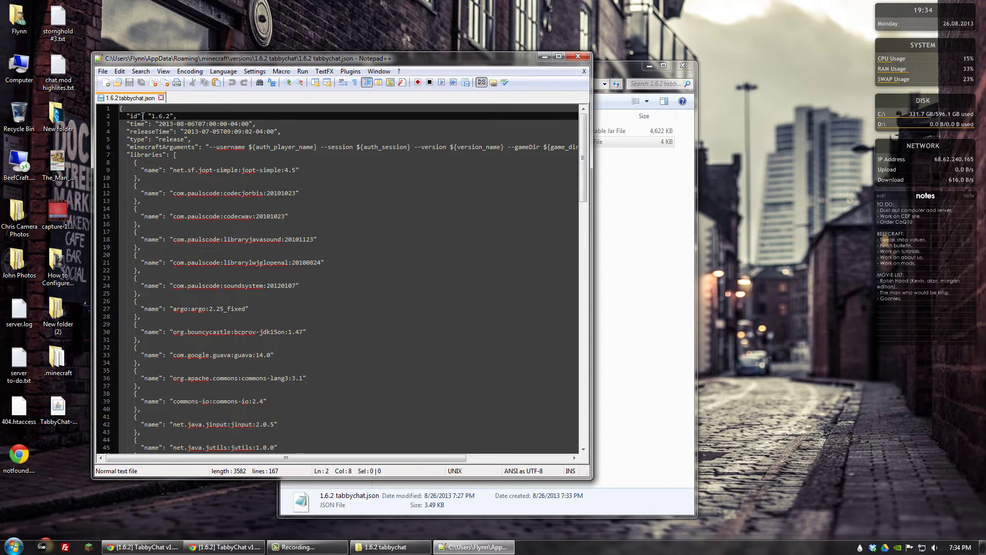
left_click_drag(152, 116, 170, 116)
right_click(160, 119)
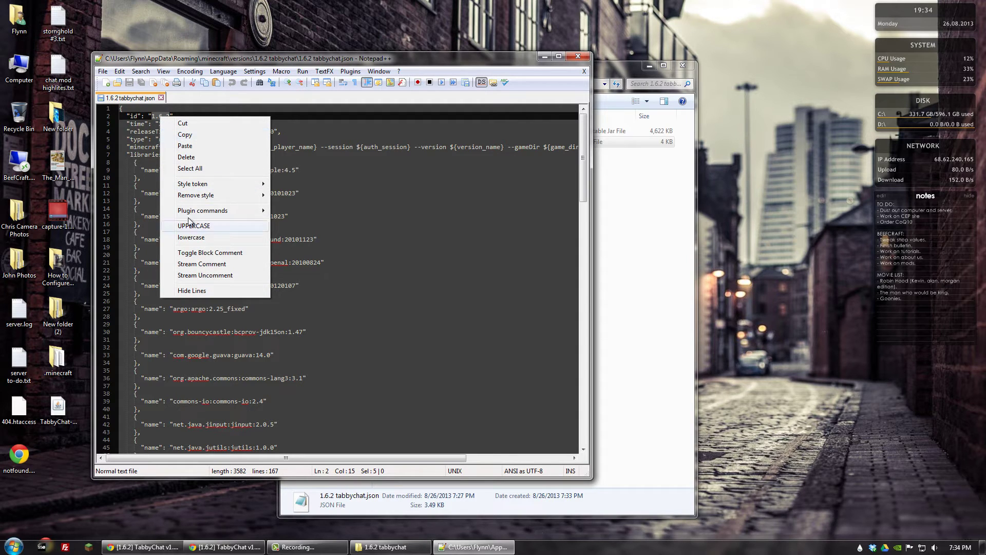
left_click(185, 146)
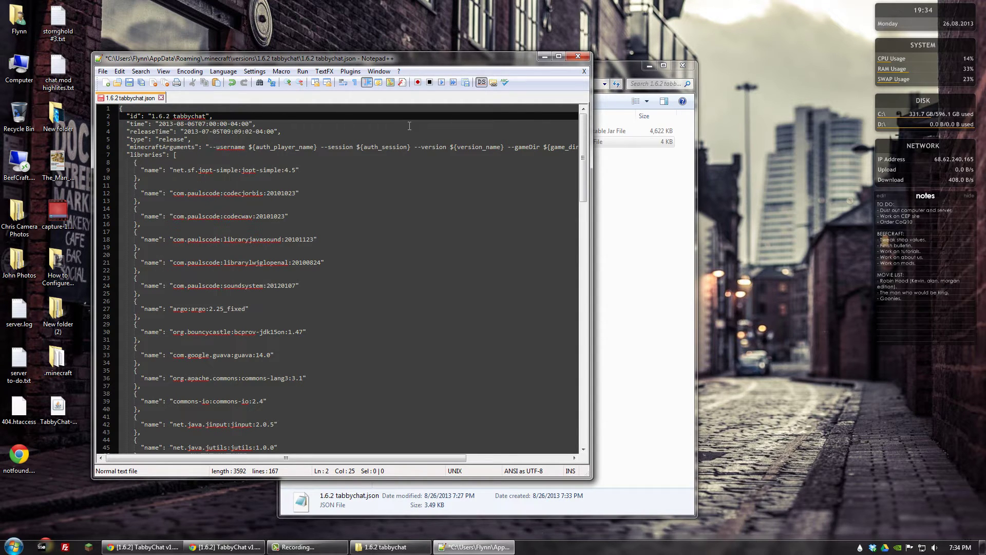
Duplicate the first libraries entry, net.sf.jopt-simple:jopt-simple:4.5, directly below itself in the JSON file.
left_click_drag(617, 84, 808, 83)
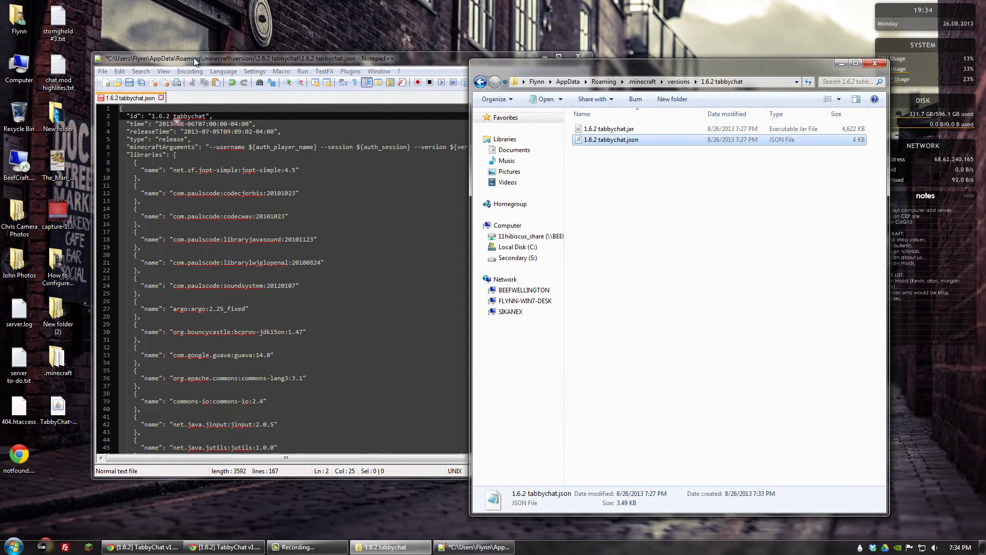
left_click(184, 94)
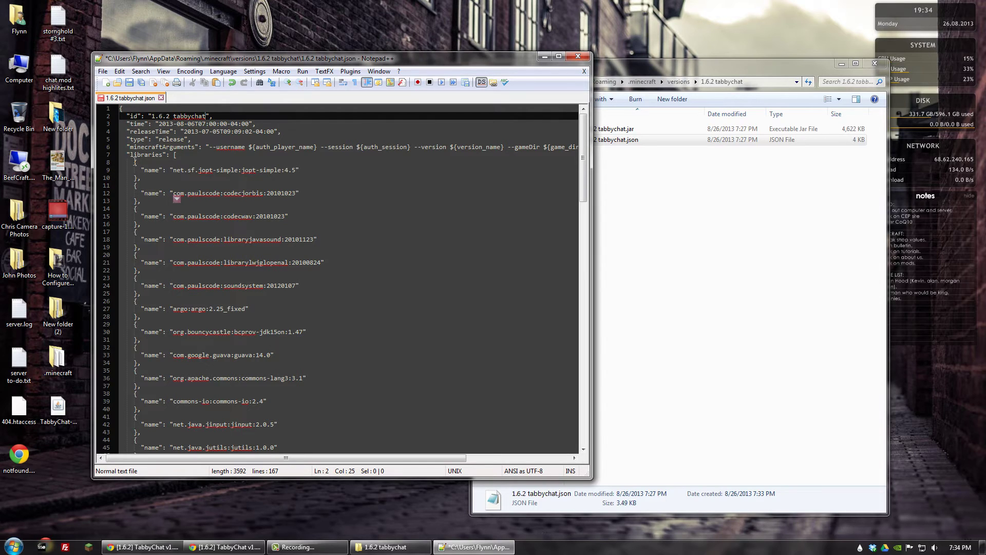
left_click_drag(135, 162, 141, 178)
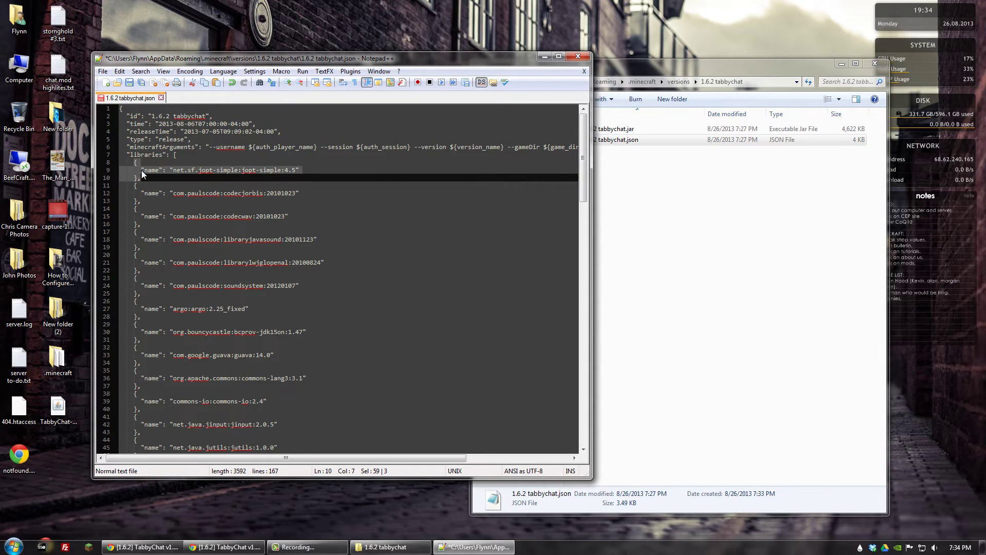
right_click(136, 169)
left_click(177, 188)
left_click(166, 177)
type("\\")
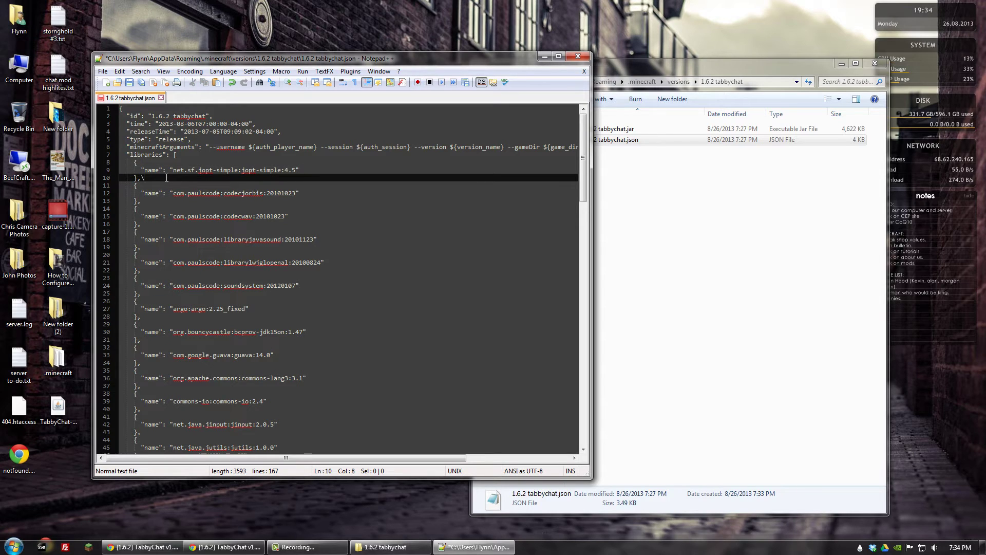
key("BackSpace")
key("Return")
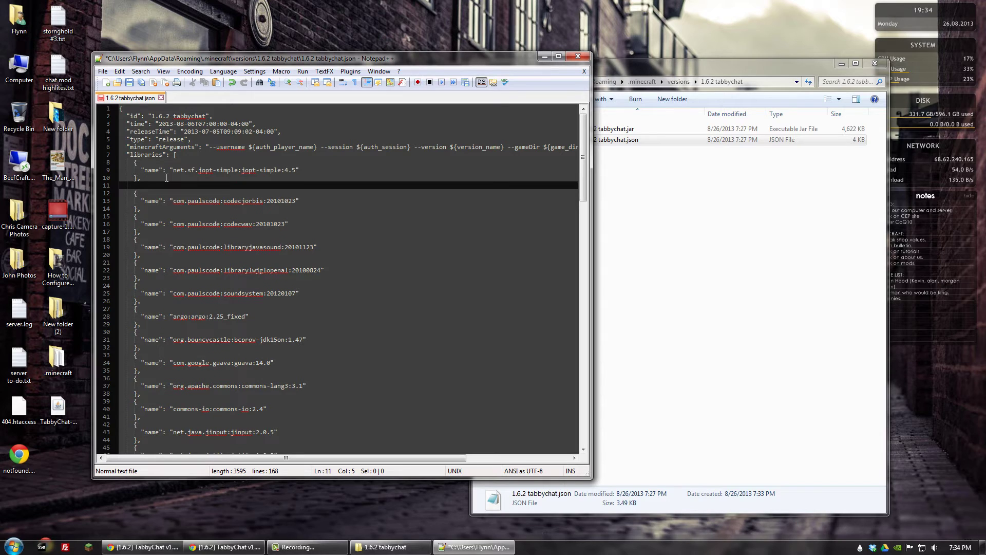
right_click(152, 184)
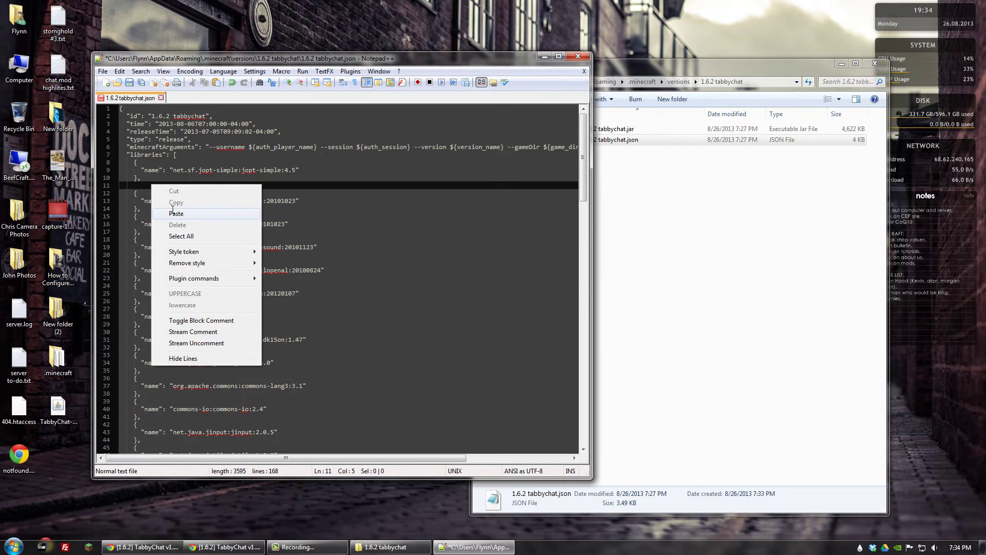
left_click(170, 213)
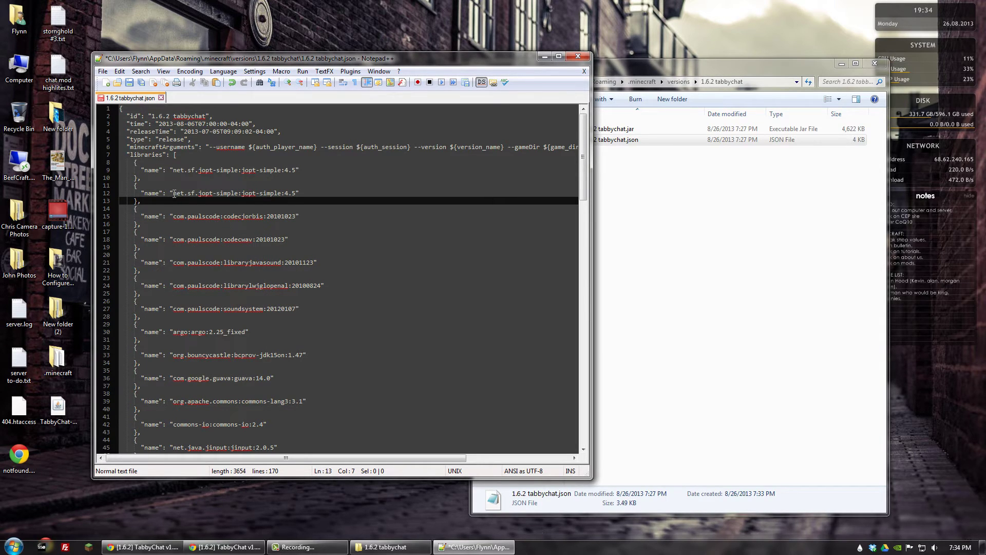
Set the duplicated library entry's name to mods:TabbyChat:1.9.02, matching the desktop jar's version, then save and close the file.
left_click_drag(175, 194, 297, 193)
left_click_drag(190, 194, 187, 194)
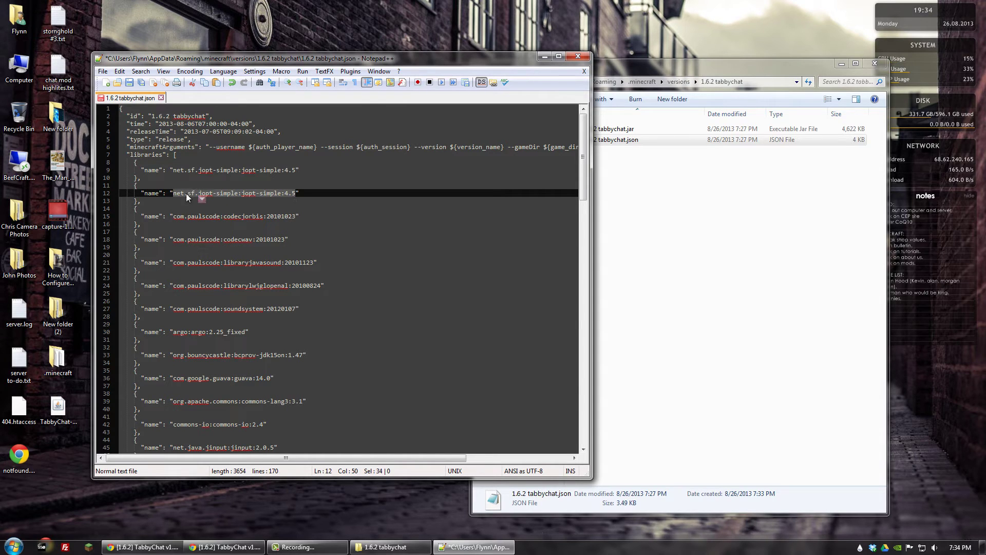
key("Delete")
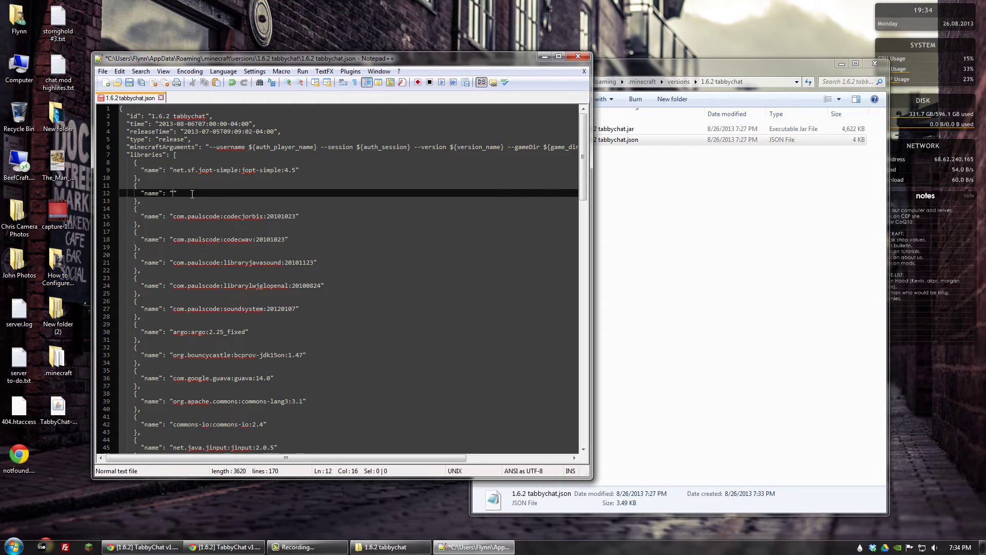
type("mods:TabbyChat:")
left_click(65, 411)
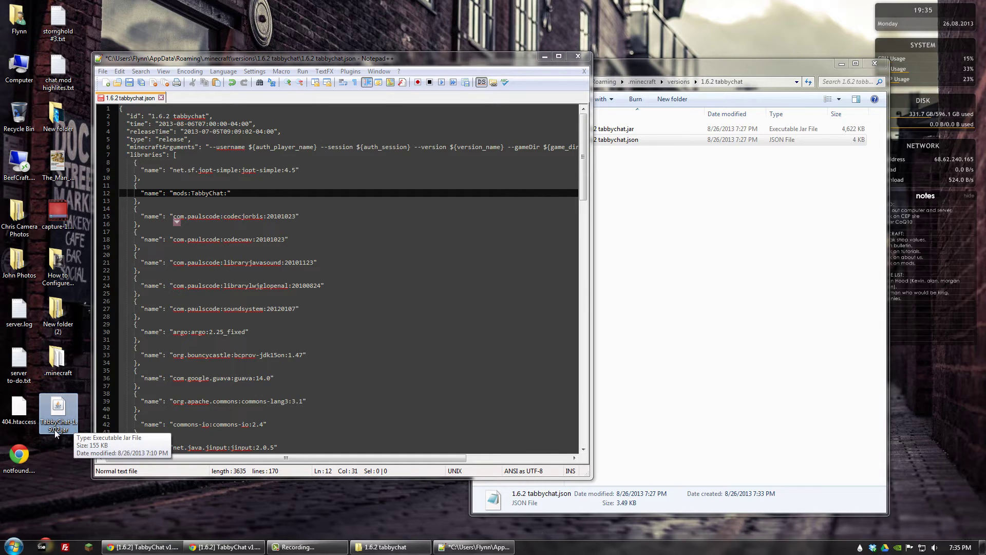
left_click(248, 180)
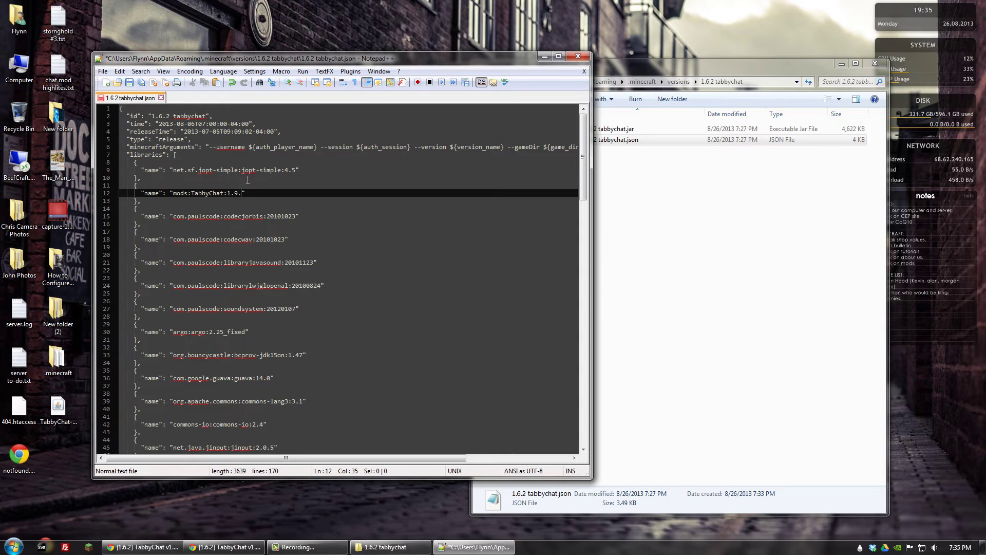
type("02")
key("ctrl+s")
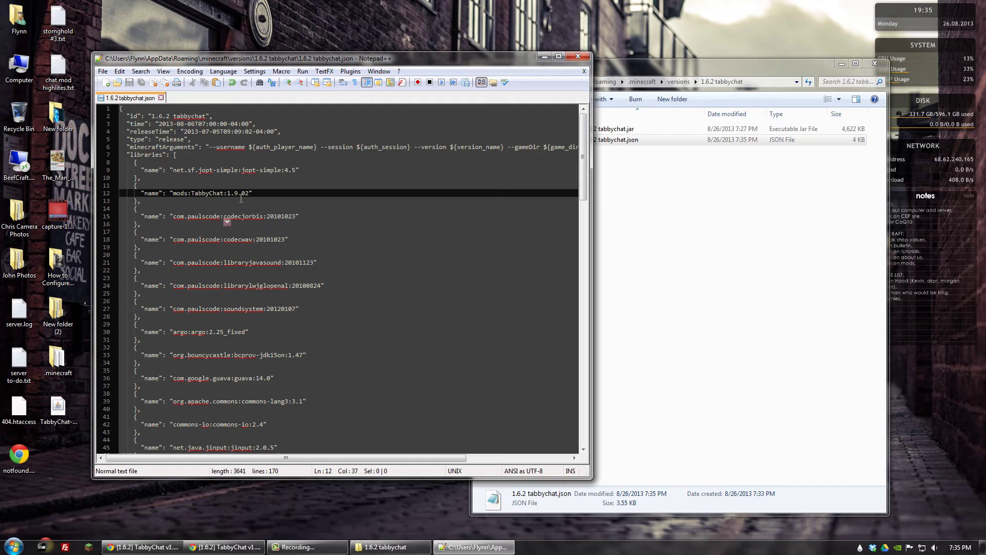
left_click(576, 58)
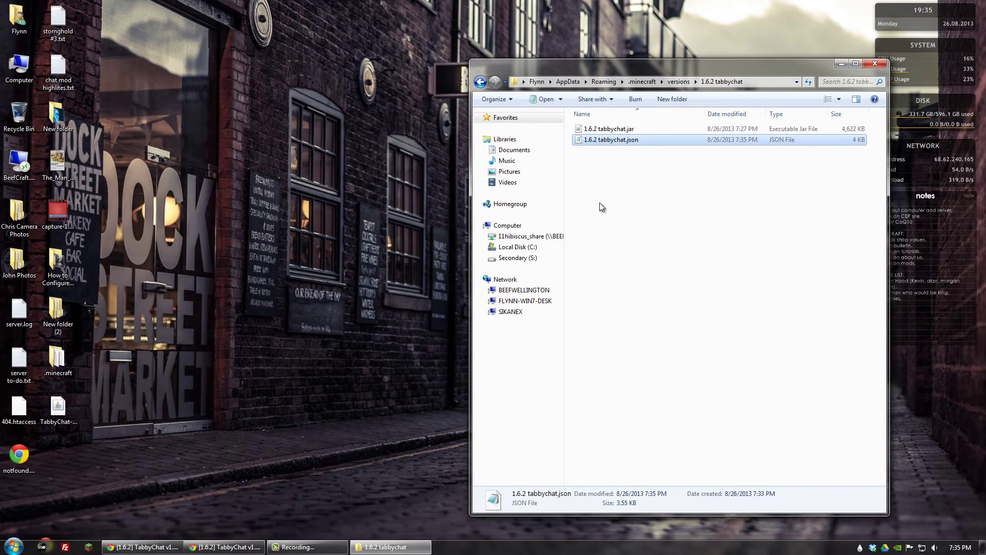
Create a folder named mods inside the libraries folder of .minecraft.
left_click(480, 82)
left_click(480, 82)
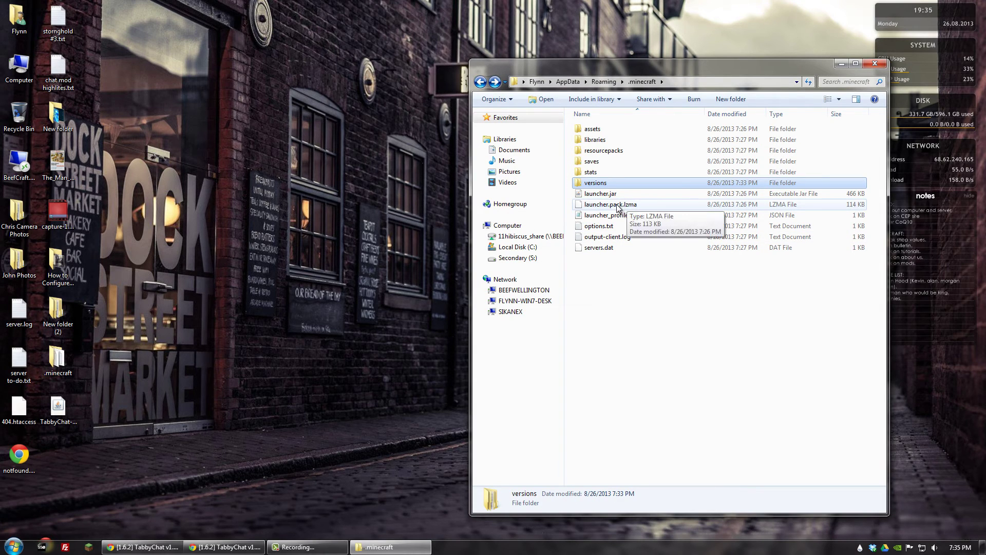
double_click(594, 143)
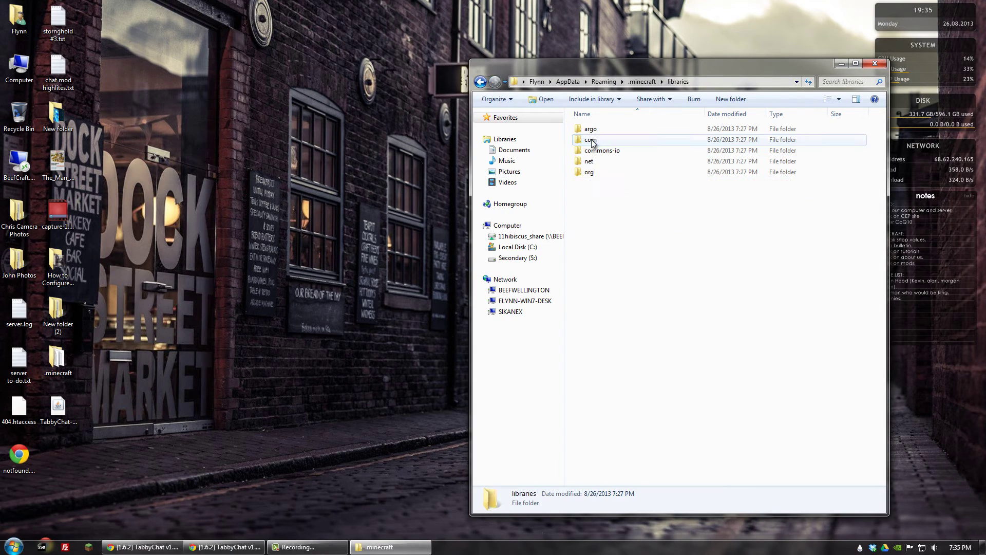
right_click(587, 204)
mouse_move(613, 341)
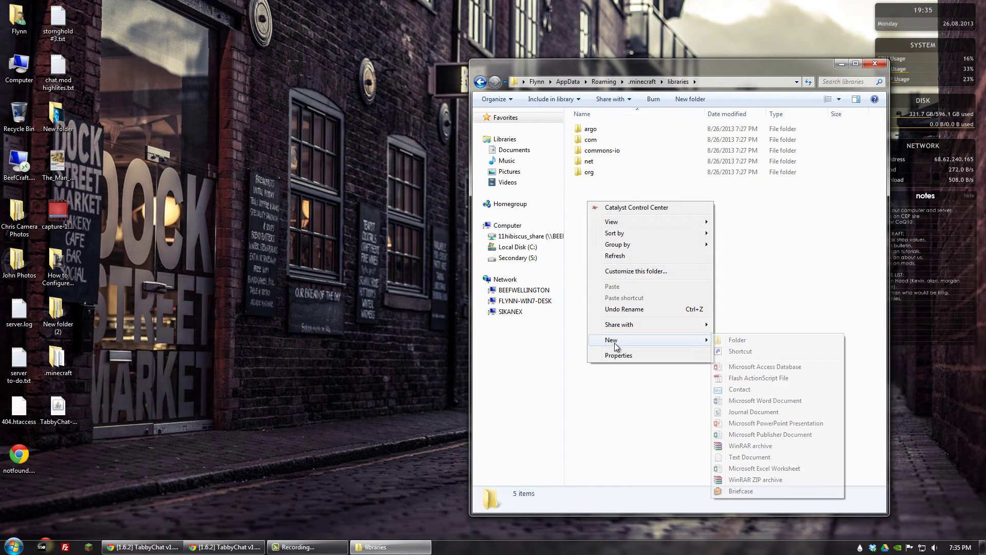
left_click(735, 340)
type("mod")
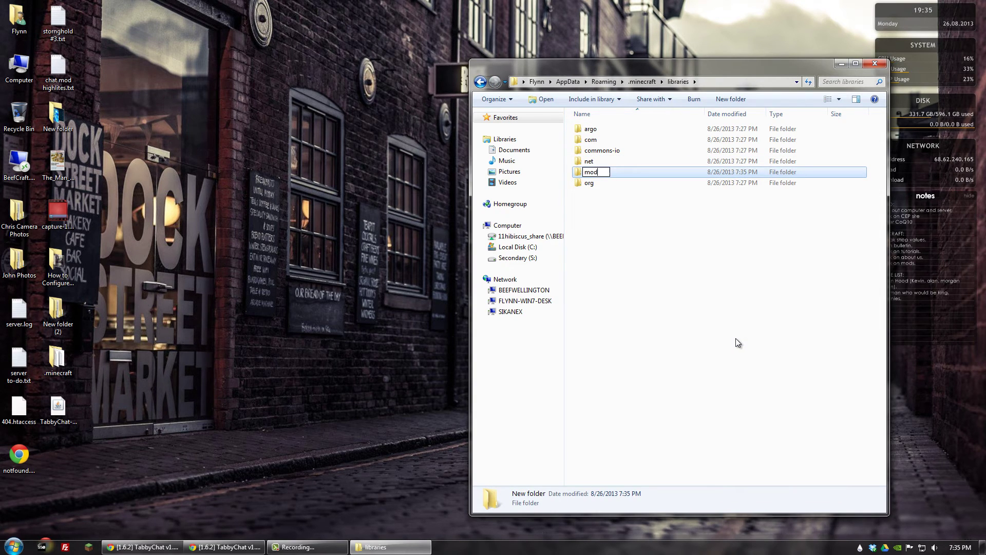
type("s")
key("Return")
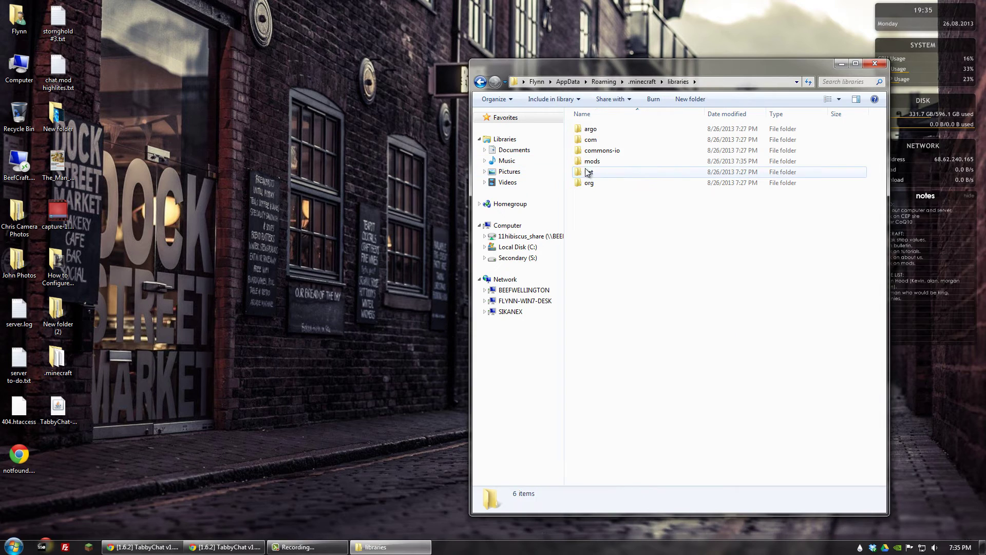
Create a folder named TabbyChat inside the mods folder.
double_click(591, 161)
right_click(591, 149)
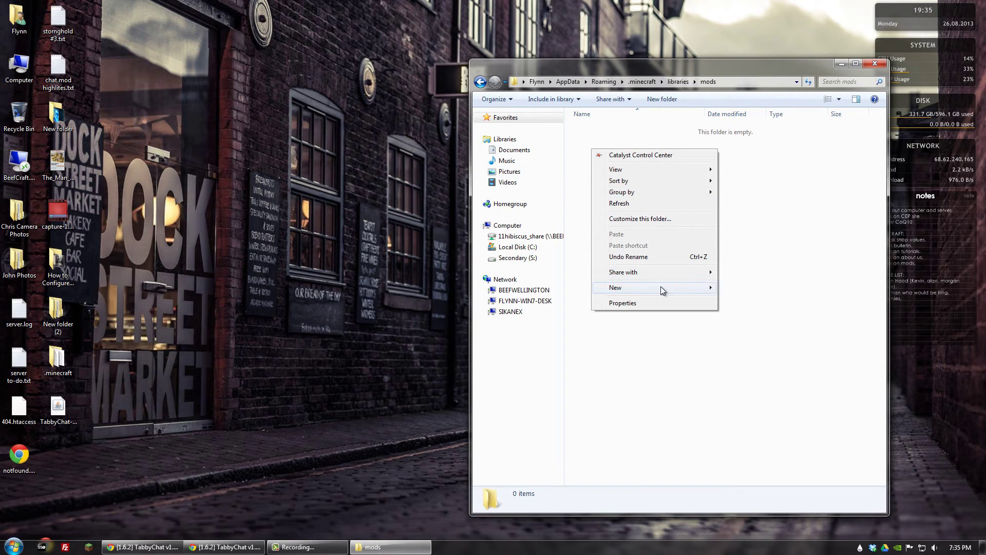
mouse_move(662, 289)
left_click(735, 289)
type("T")
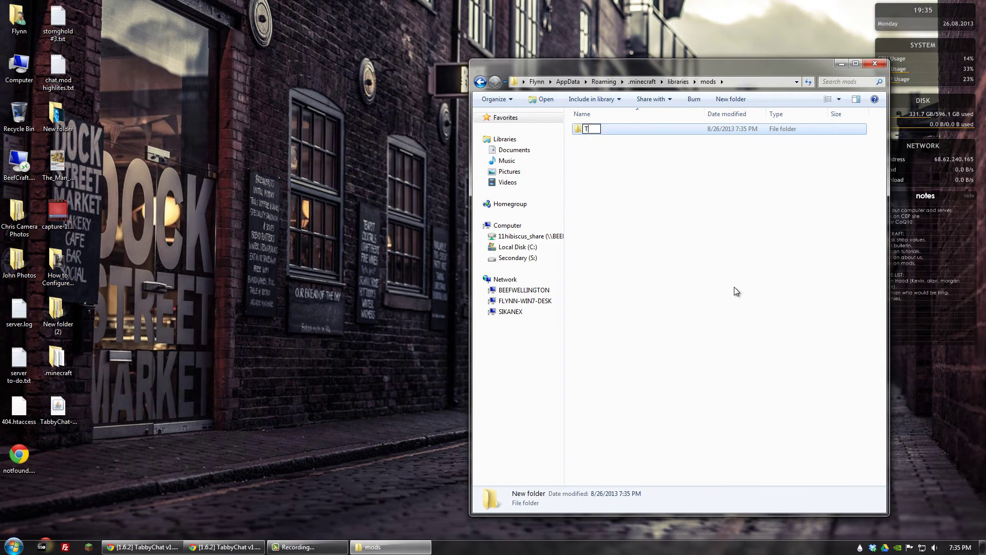
type("abbyChat")
key("Return")
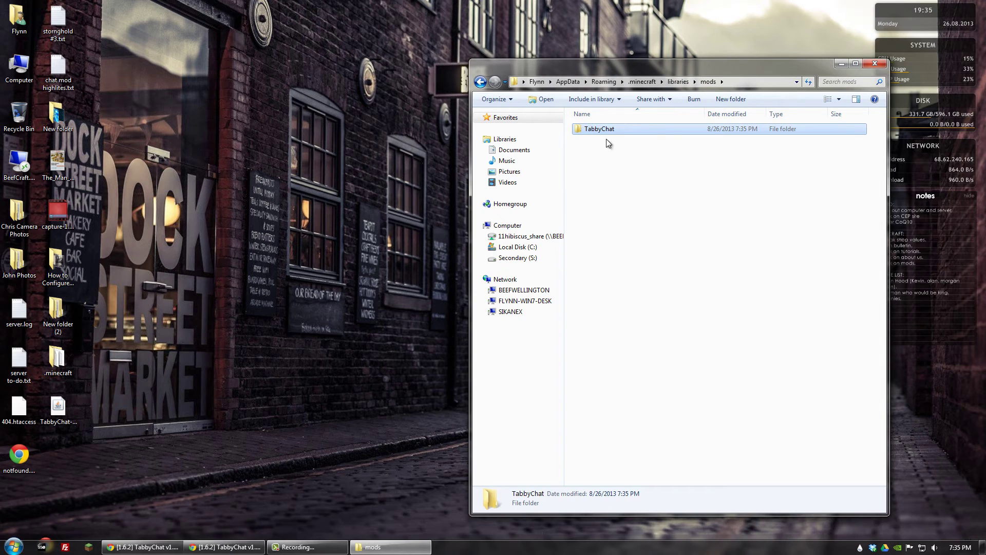
Create a folder named 1.9.02 inside the TabbyChat folder.
double_click(595, 129)
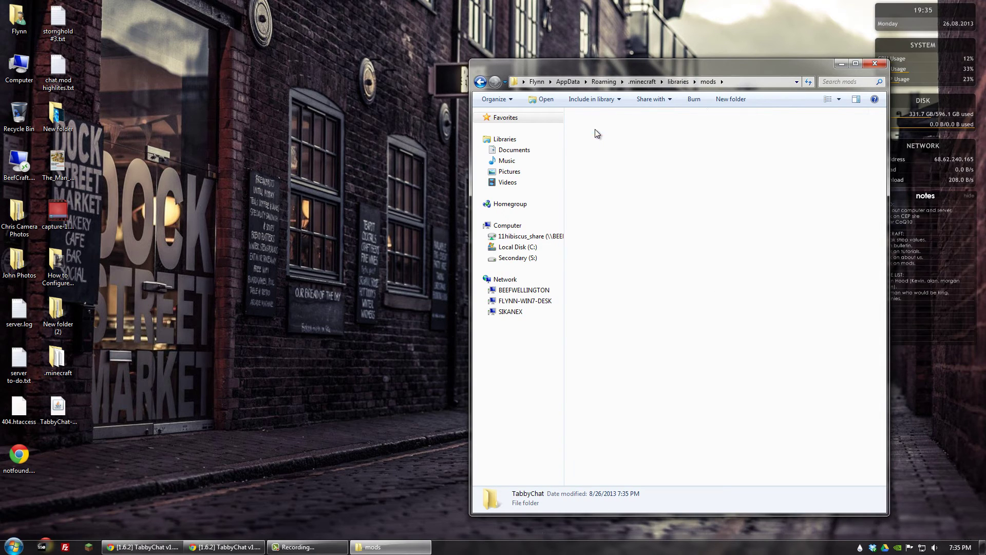
right_click(593, 179)
mouse_move(643, 319)
left_click(740, 319)
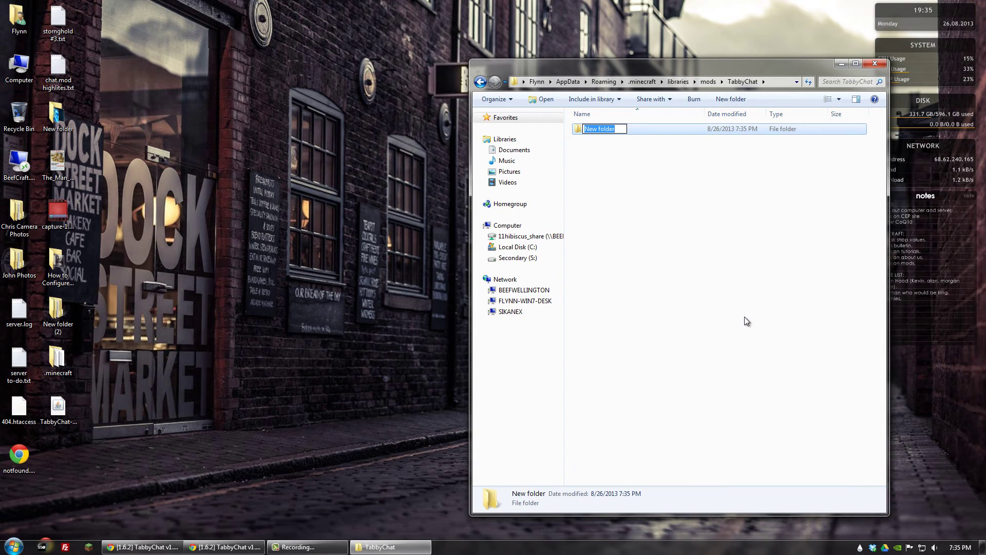
type("1.9.02")
left_click(623, 179)
Move TabbyChat-1.9.02.jar from the desktop into the 1.9.02 folder.
double_click(593, 131)
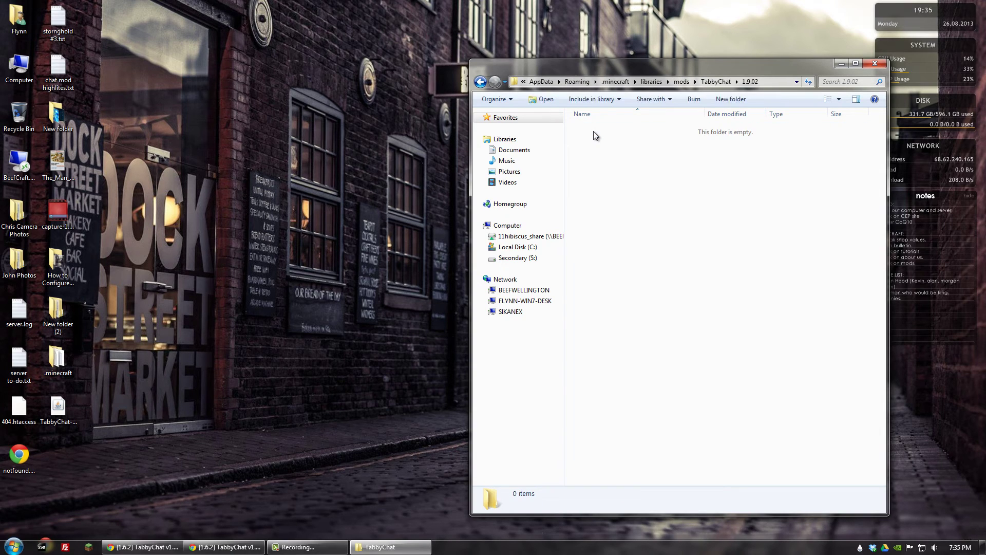
left_click_drag(60, 410, 81, 395)
left_click_drag(175, 337, 663, 203)
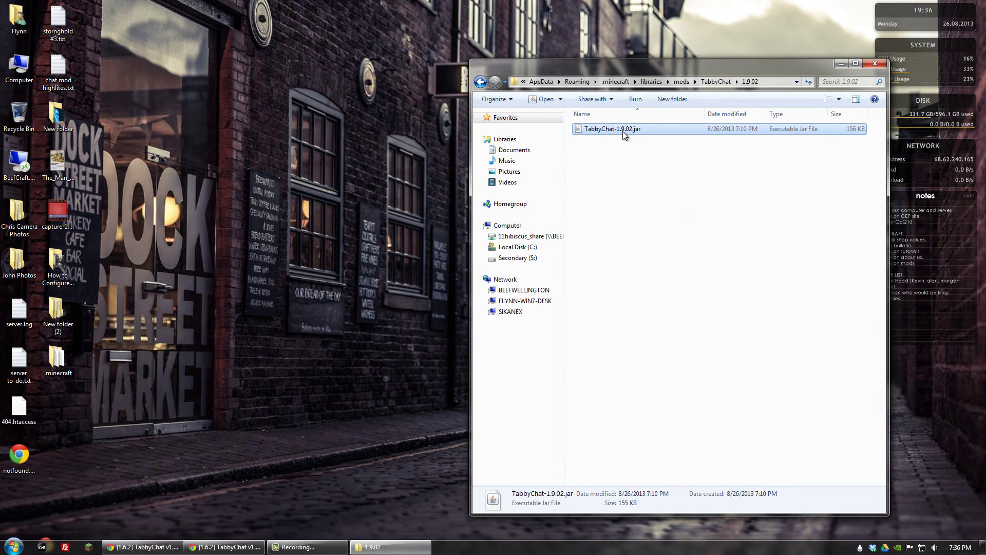
Return to the .minecraft folder and open the 1.6.2 tabbychat folder inside versions.
left_click(481, 83)
left_click(483, 84)
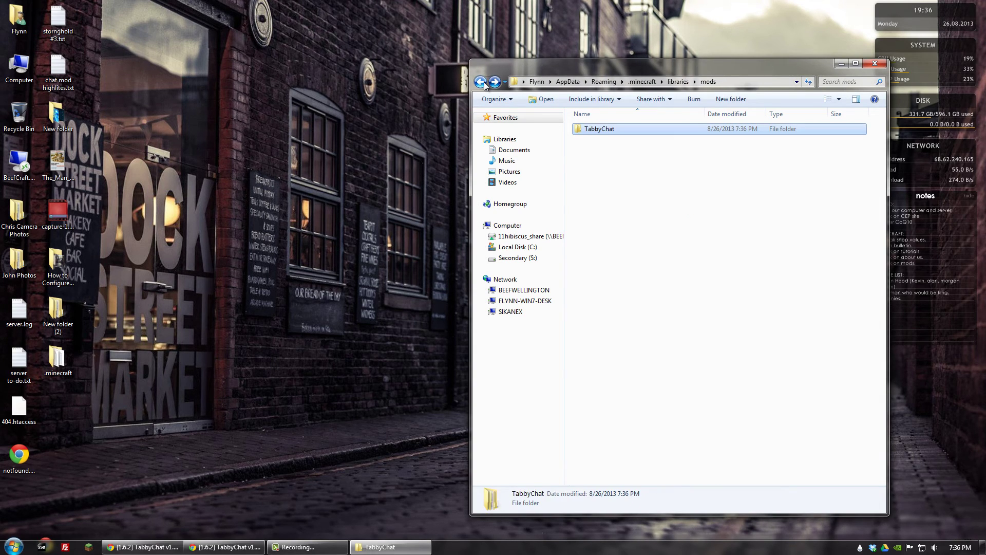
left_click(482, 82)
left_click(481, 82)
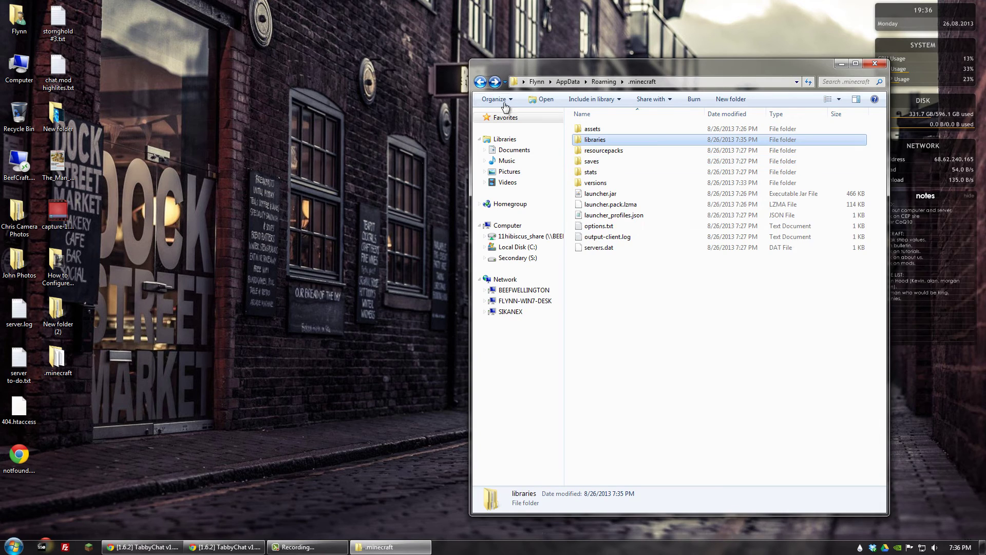
double_click(598, 182)
double_click(592, 141)
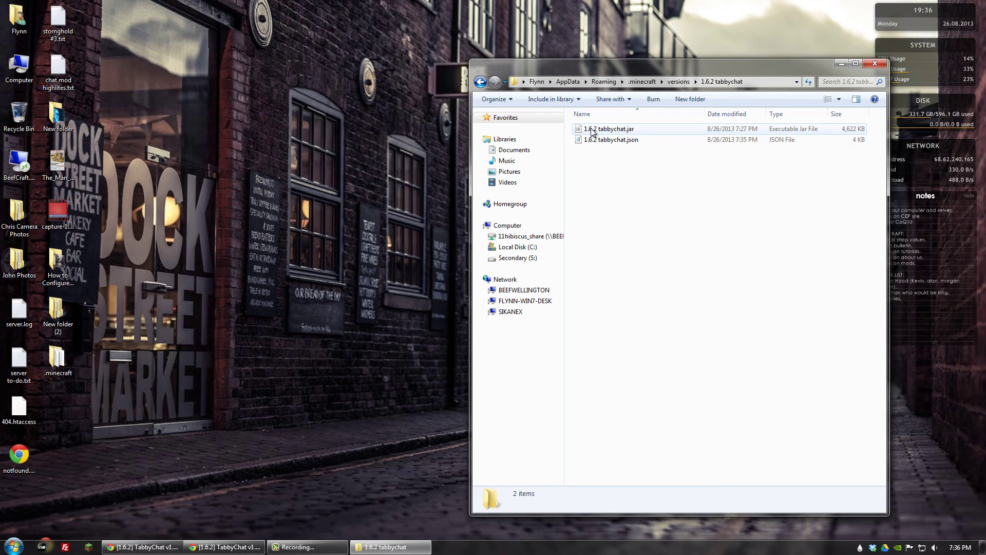
Open 1.6.2 tabbychat.jar with WinRAR, delete its META-INF folder and close the archive.
right_click(593, 132)
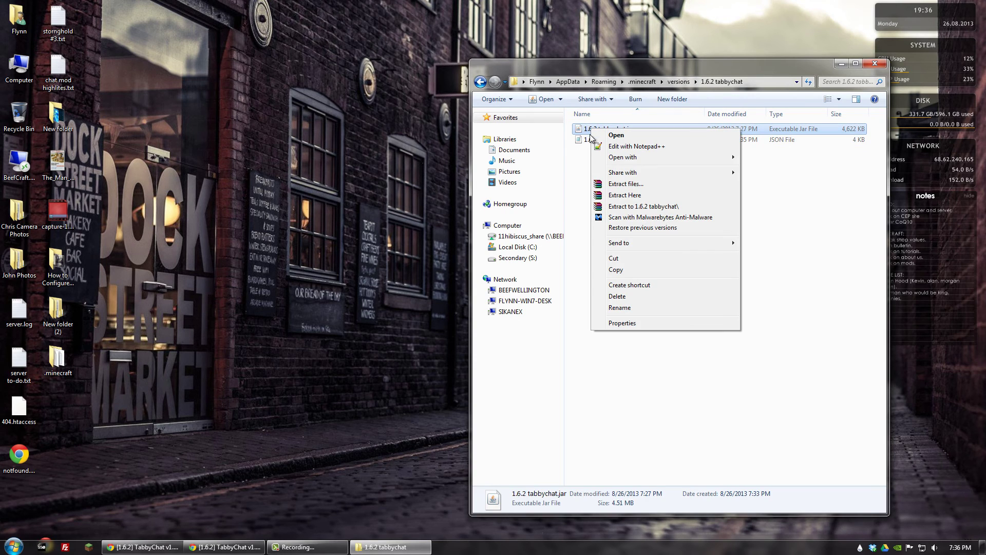
mouse_move(711, 159)
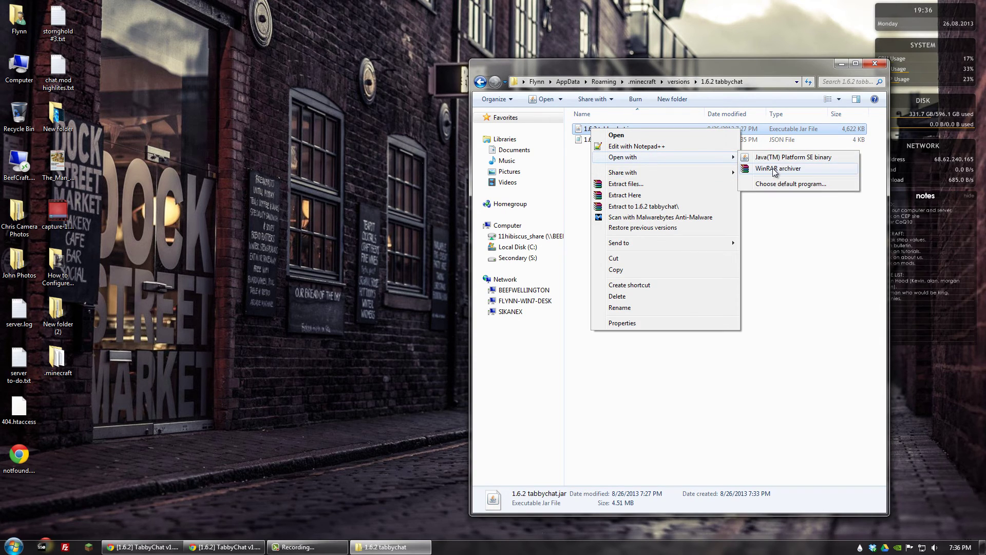
left_click(775, 169)
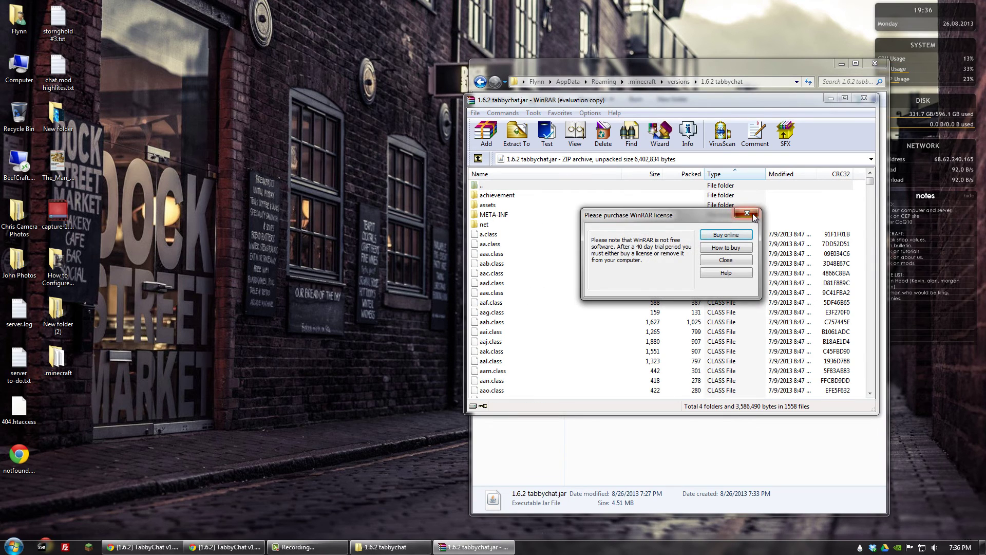
left_click(753, 216)
left_click(500, 218)
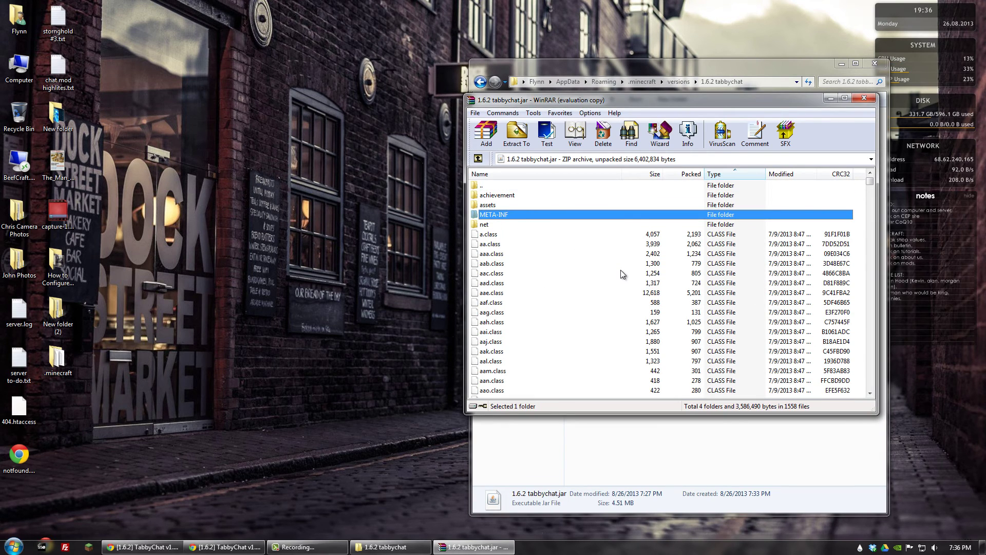
key("Delete")
key("Return")
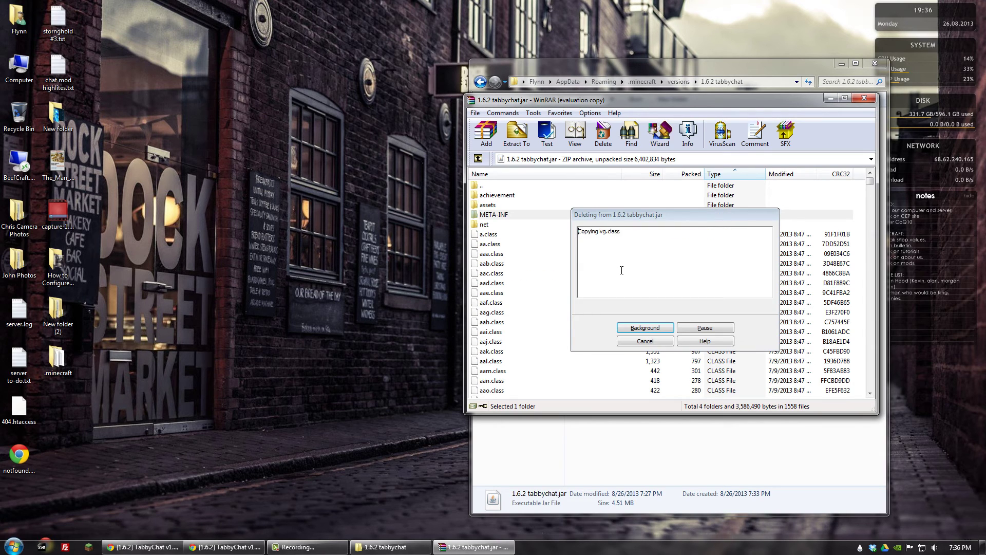
left_click(868, 98)
left_click_drag(583, 69, 420, 70)
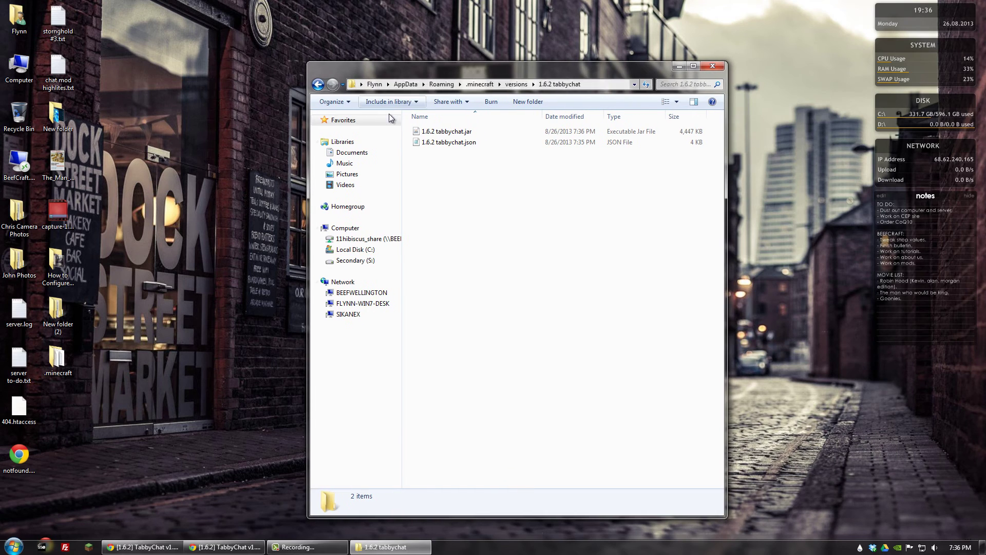
Start the Minecraft Launcher and save a new profile named tabbychat that uses version release 1.6.2 tabbychat.
left_click(87, 548)
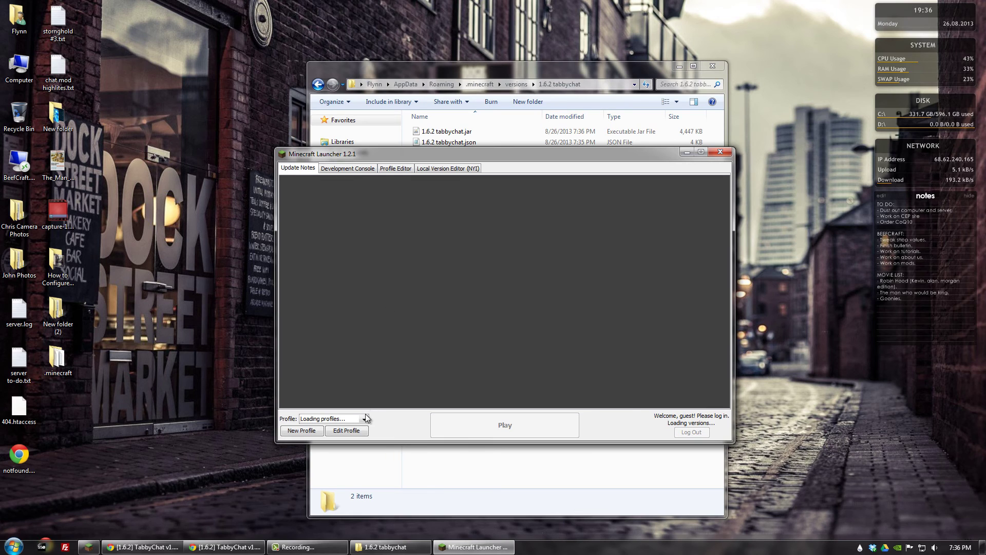
left_click(310, 433)
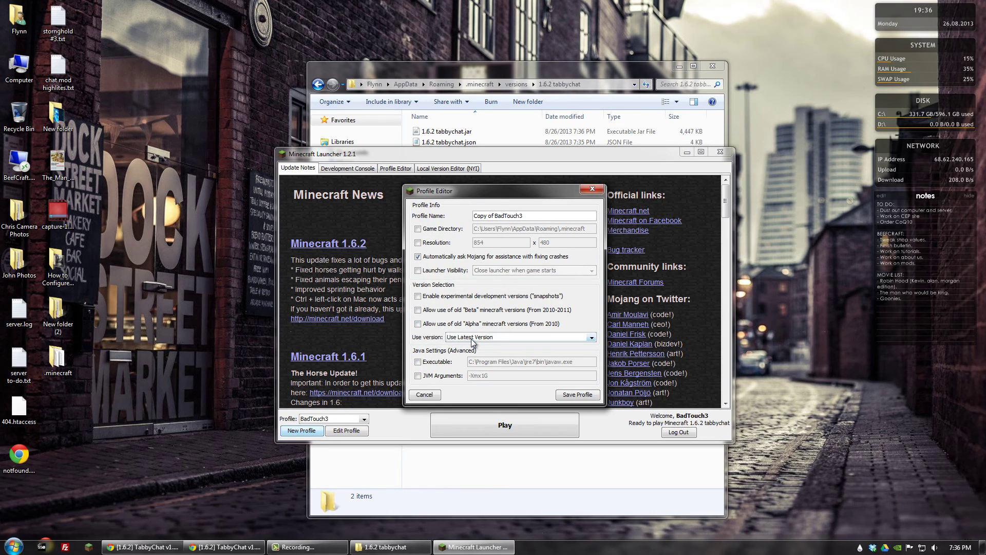
left_click(464, 339)
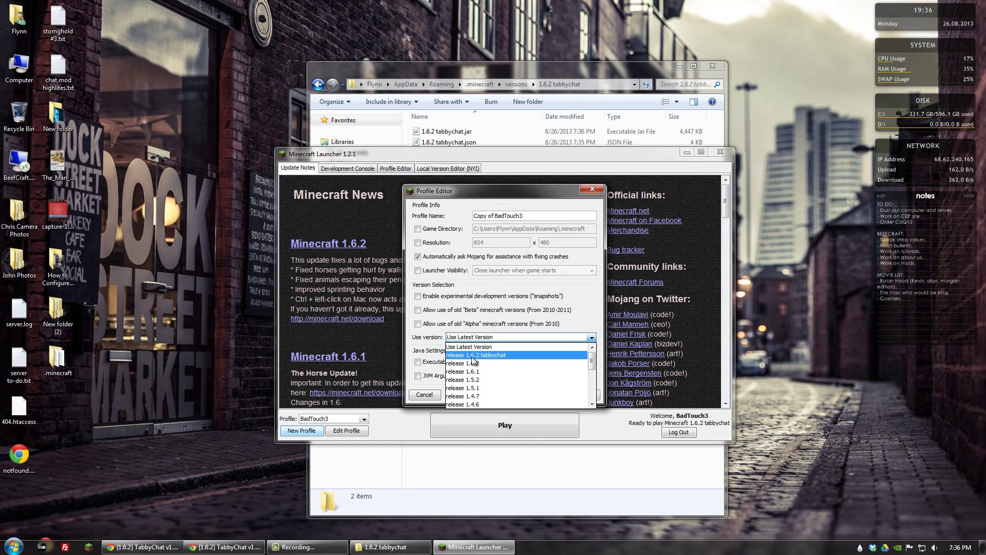
left_click(478, 357)
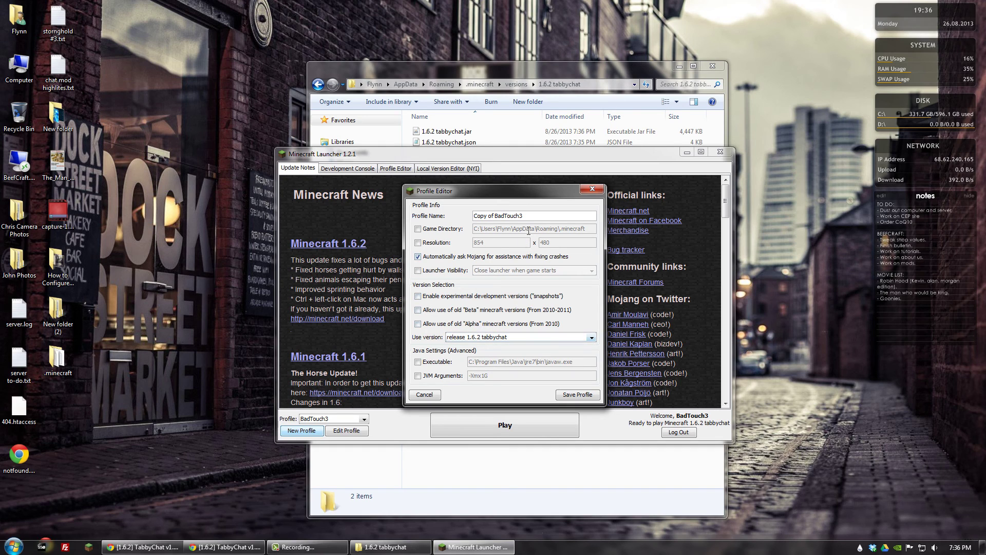
left_click_drag(527, 217, 369, 217)
type("tabbychat")
left_click(568, 394)
Select the tabbychat profile and launch the game with it.
left_click(358, 419)
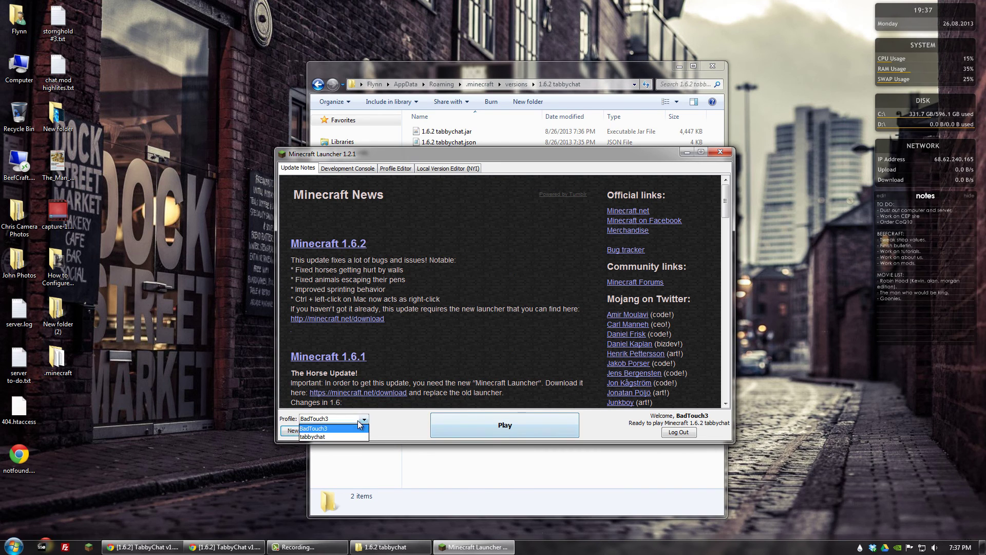
left_click(329, 432)
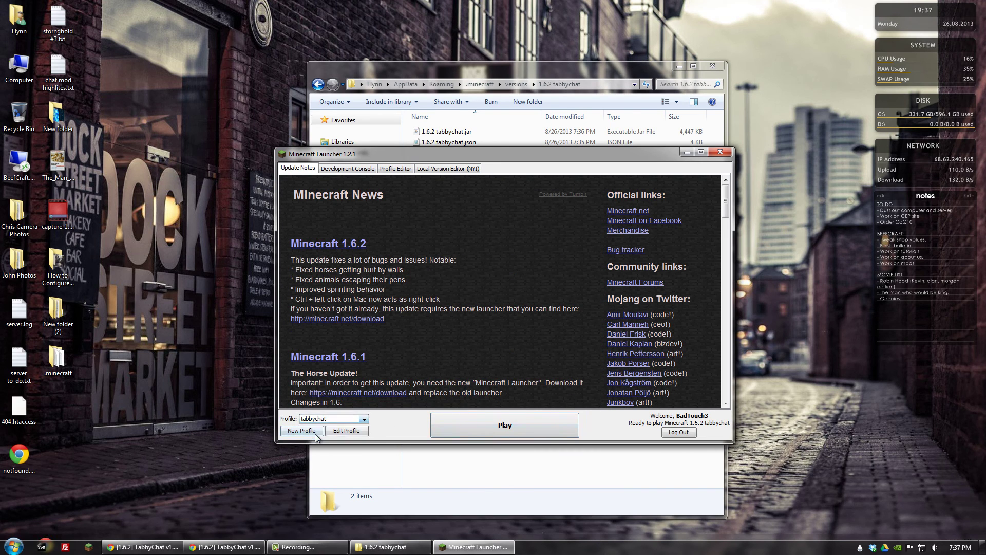
left_click(495, 422)
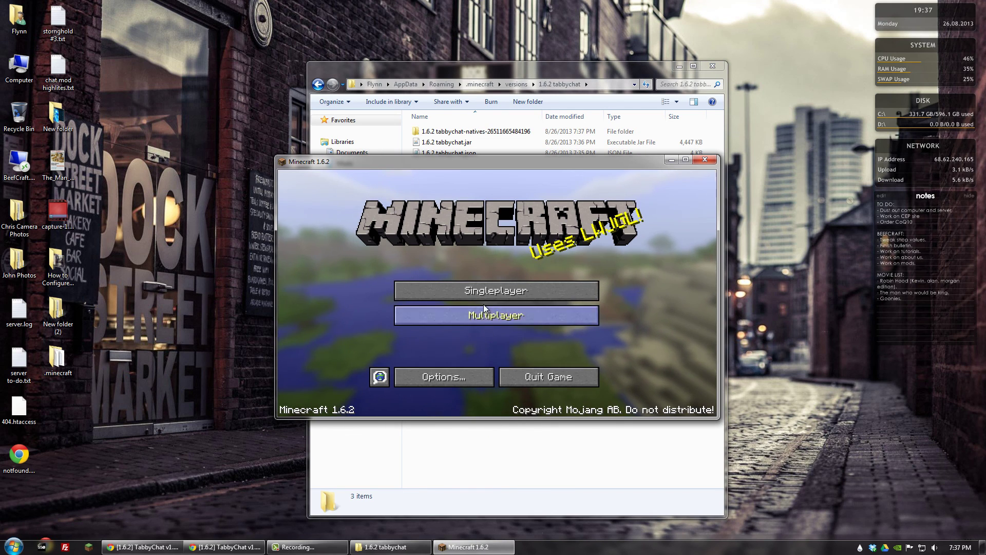
Join the BeefCraft multiplayer server and open the in-game chat to check the TabbyChat mod.
left_click(483, 315)
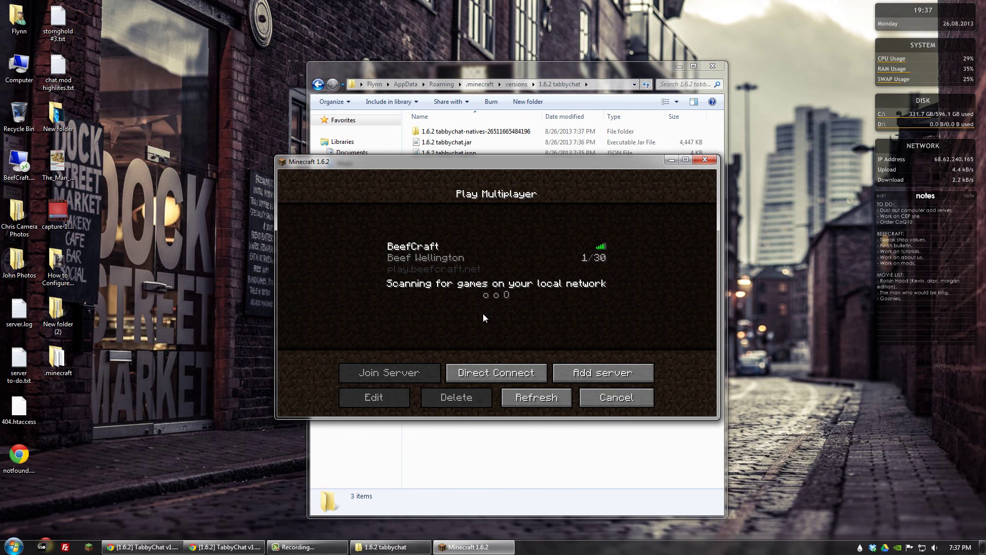
double_click(447, 250)
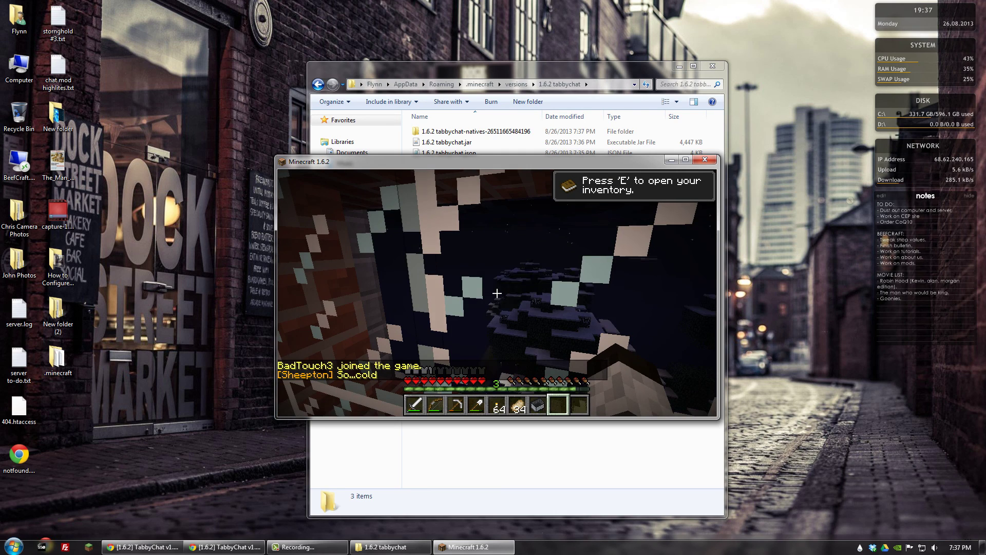
key("t")
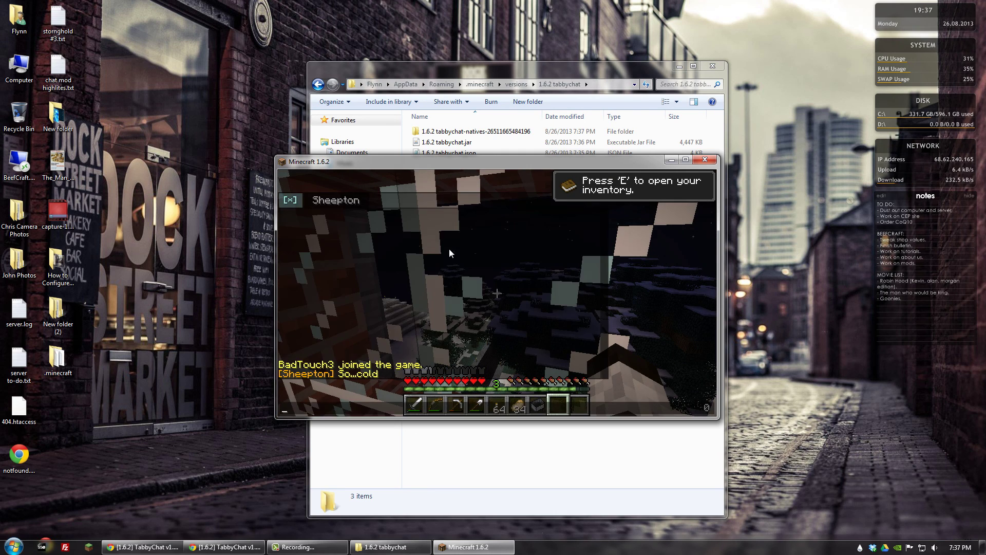